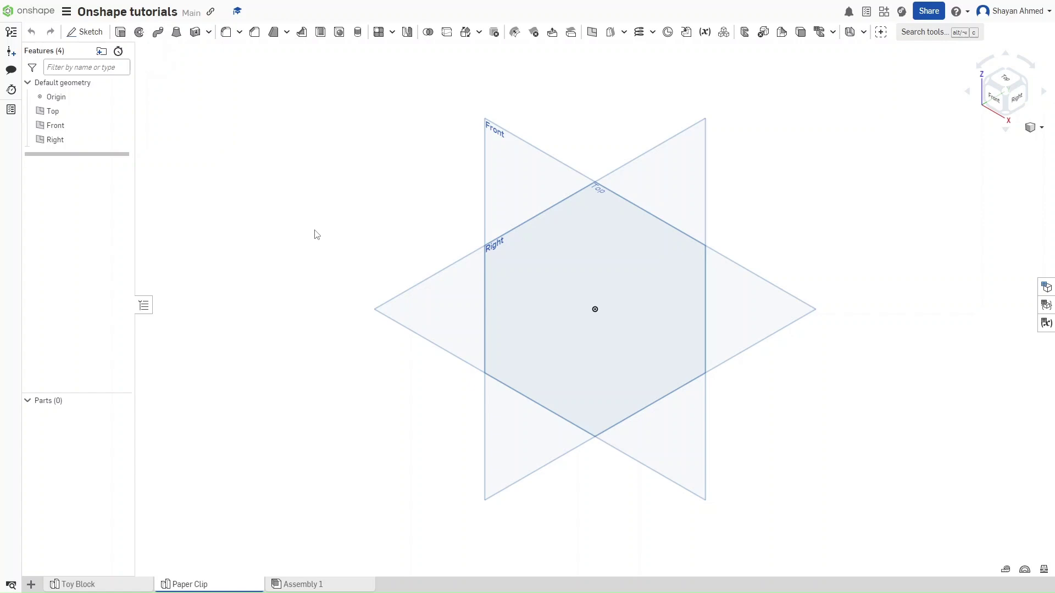
Step: Start a new sketch on the Front plane and view it face-on
{"action": "left_click", "coordinate": [499, 160]}
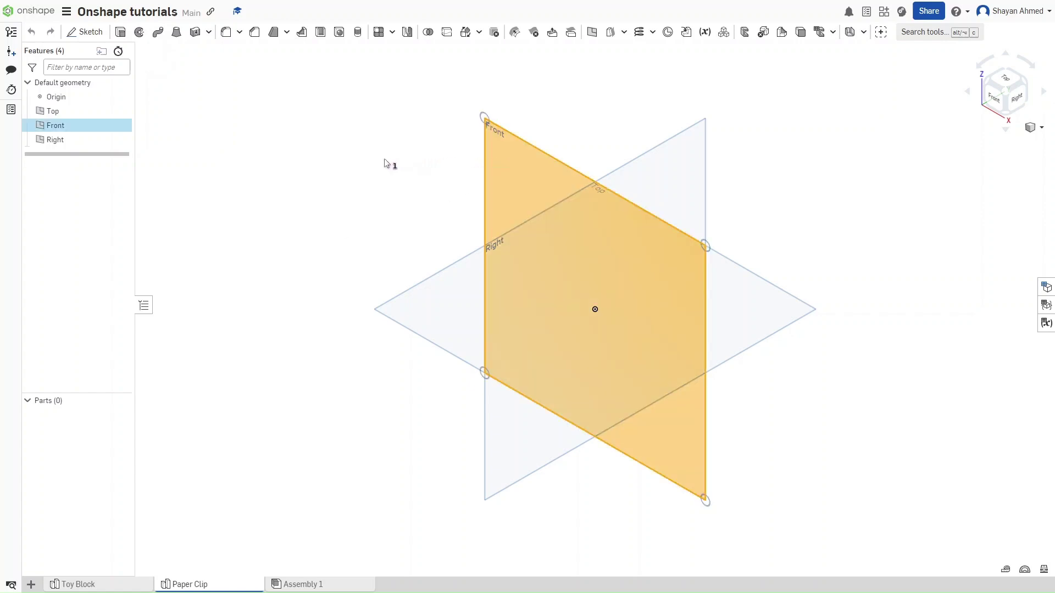
{"action": "key", "text": "shift+s"}
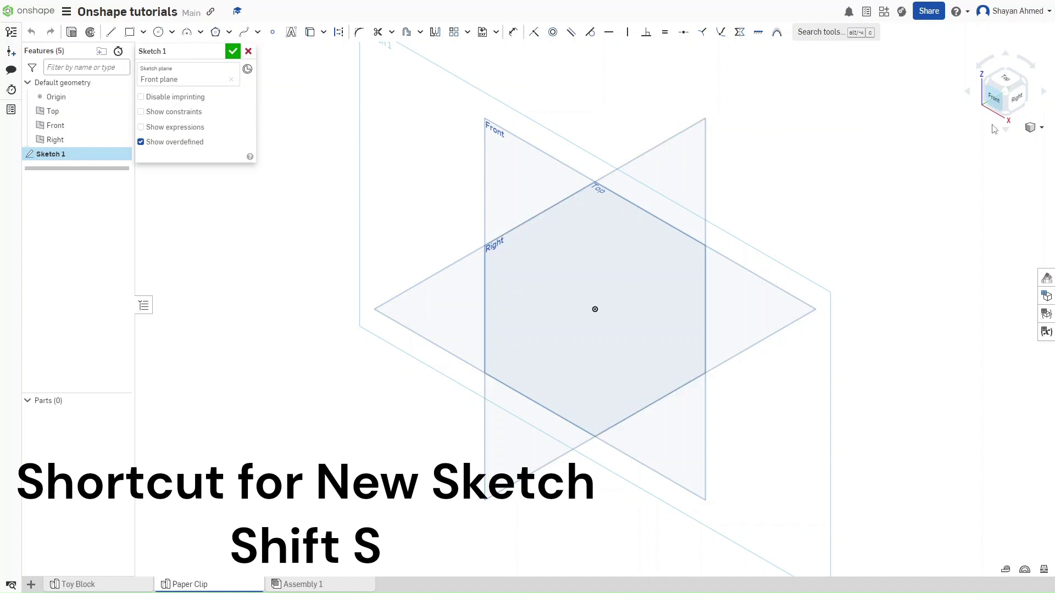
{"action": "key", "text": "shift+1"}
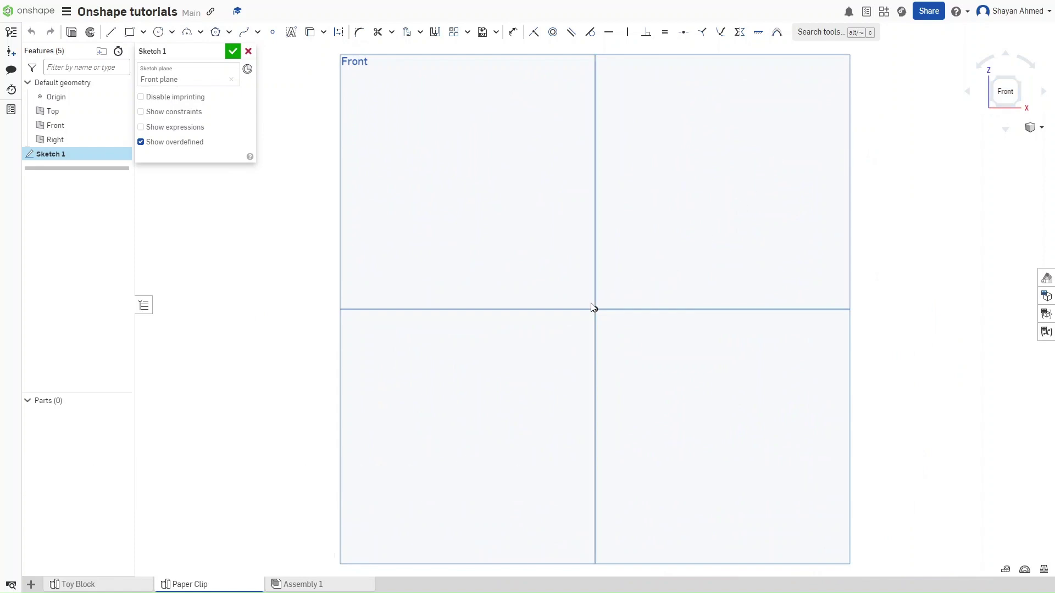
Step: Draw a 0.44-long horizontal construction line running left from the origin
{"action": "key", "text": "l"}
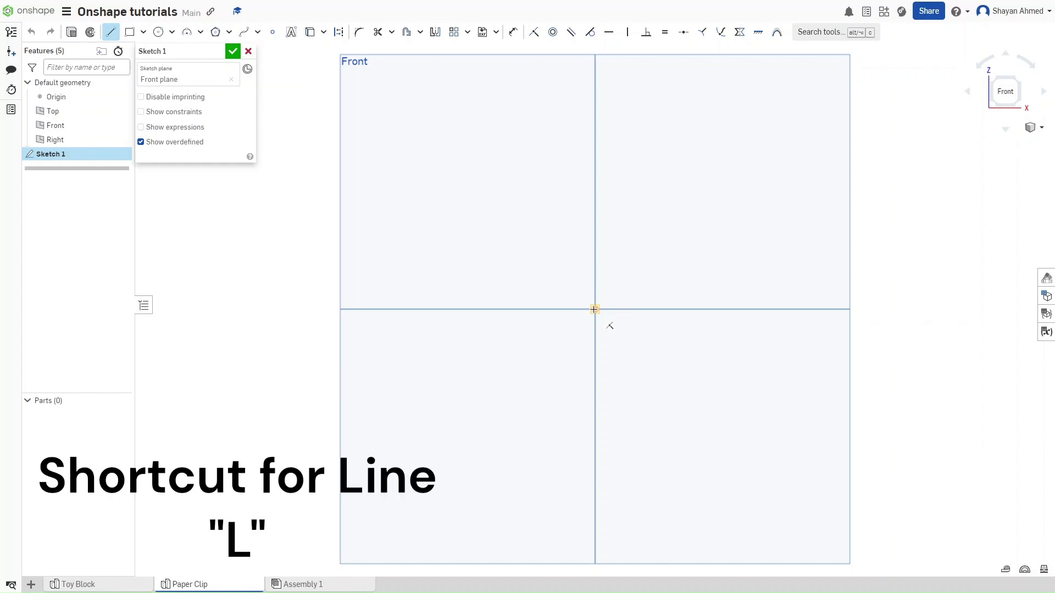
{"action": "key", "text": "q"}
{"action": "left_click", "coordinate": [594, 309]}
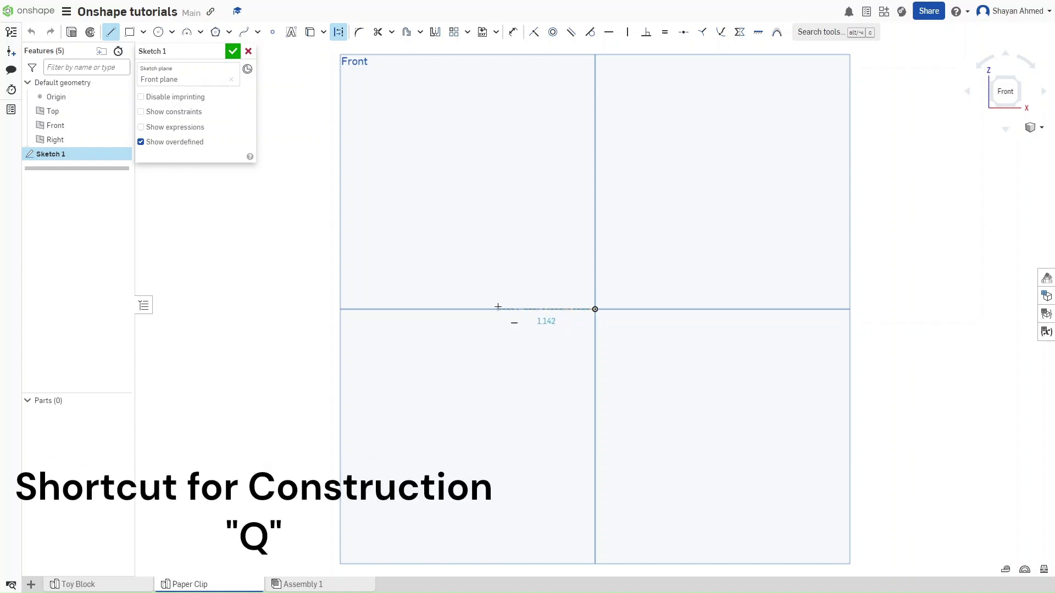
{"action": "left_click", "coordinate": [497, 308]}
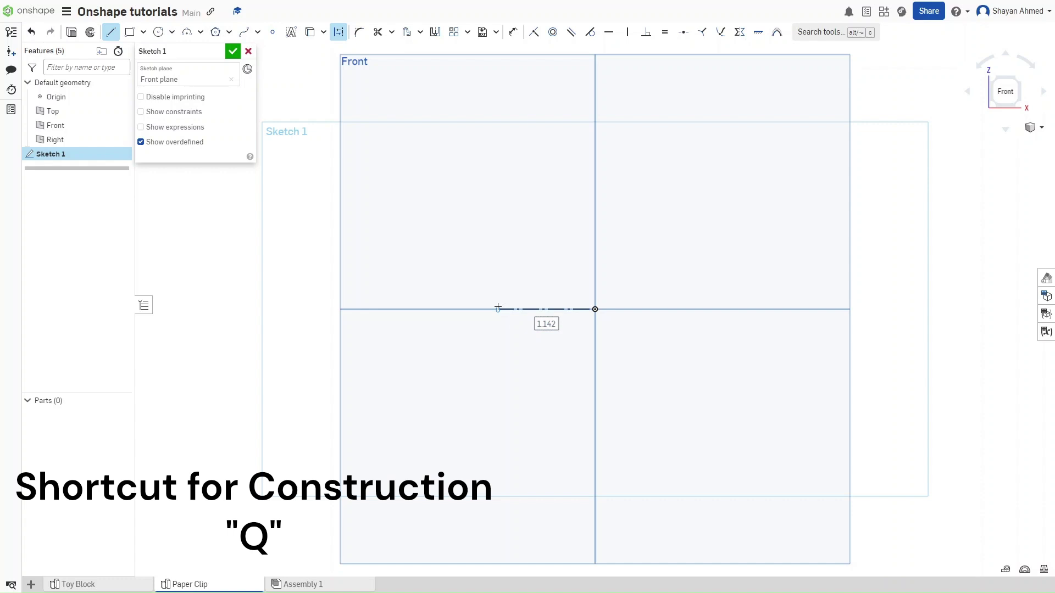
{"action": "type", "text": "0.44"}
{"action": "key", "text": "Return"}
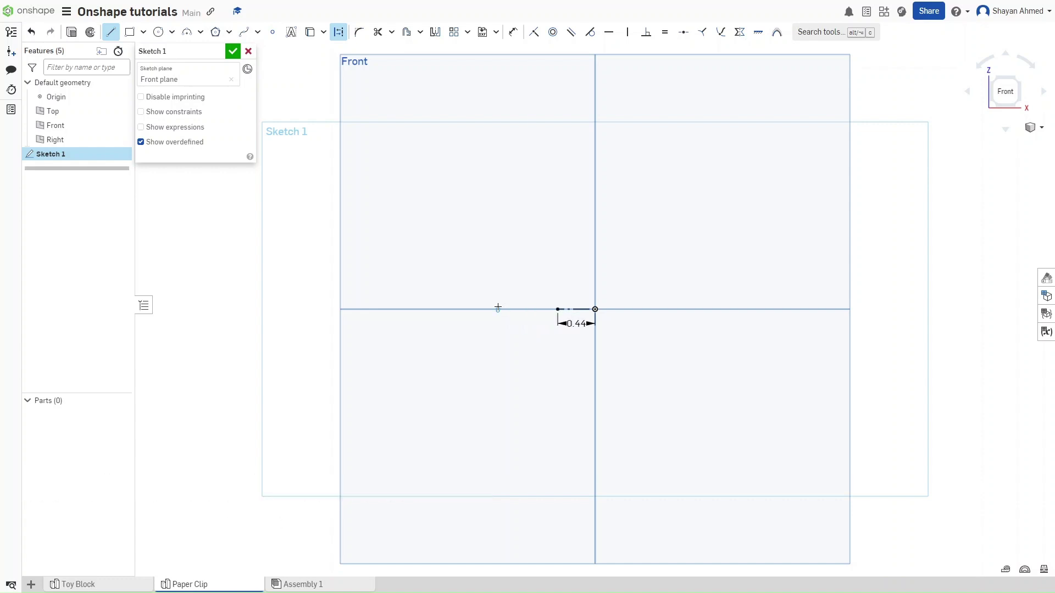
{"action": "scroll", "coordinate": [584, 309], "scroll_direction": "up", "scroll_amount": 8}
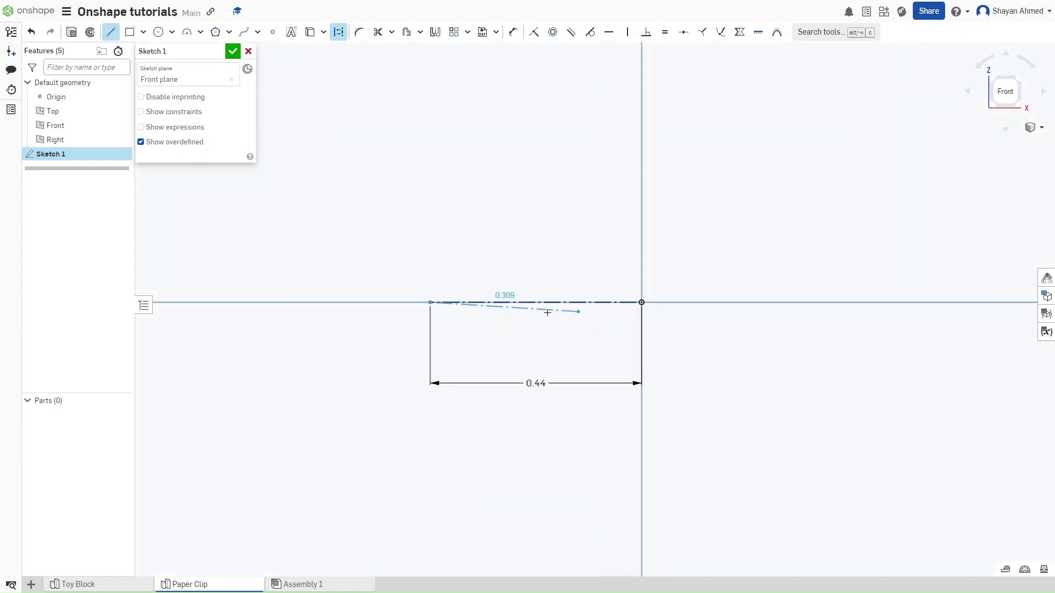
{"action": "middle_click_drag", "start_coordinate": [581, 324], "coordinate": [629, 332]}
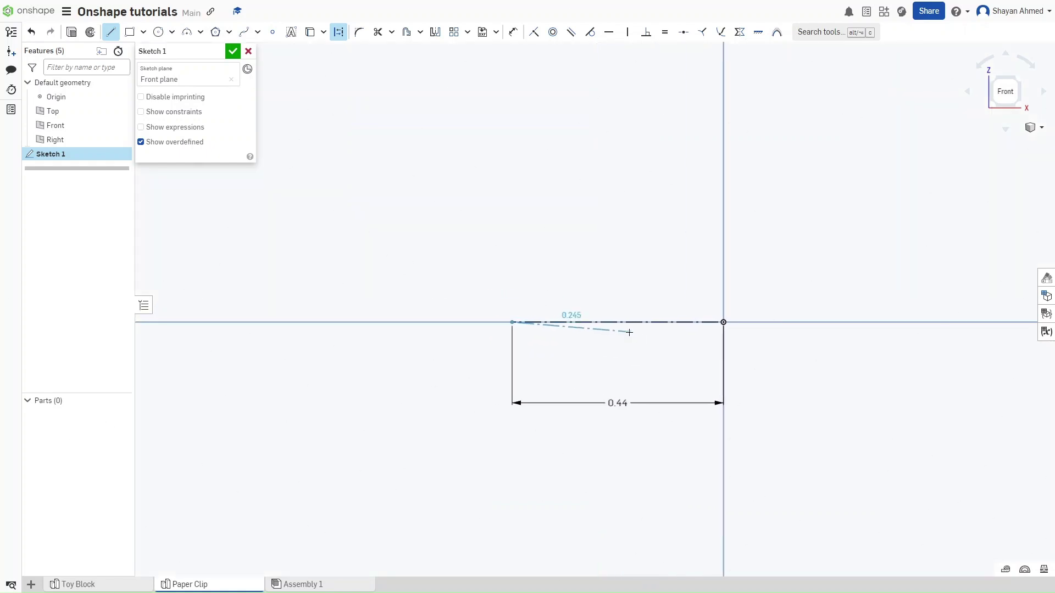
Step: Draw a 0.039-diameter circle centred on the construction line's left end and close Sketch 1
{"action": "key", "text": "c"}
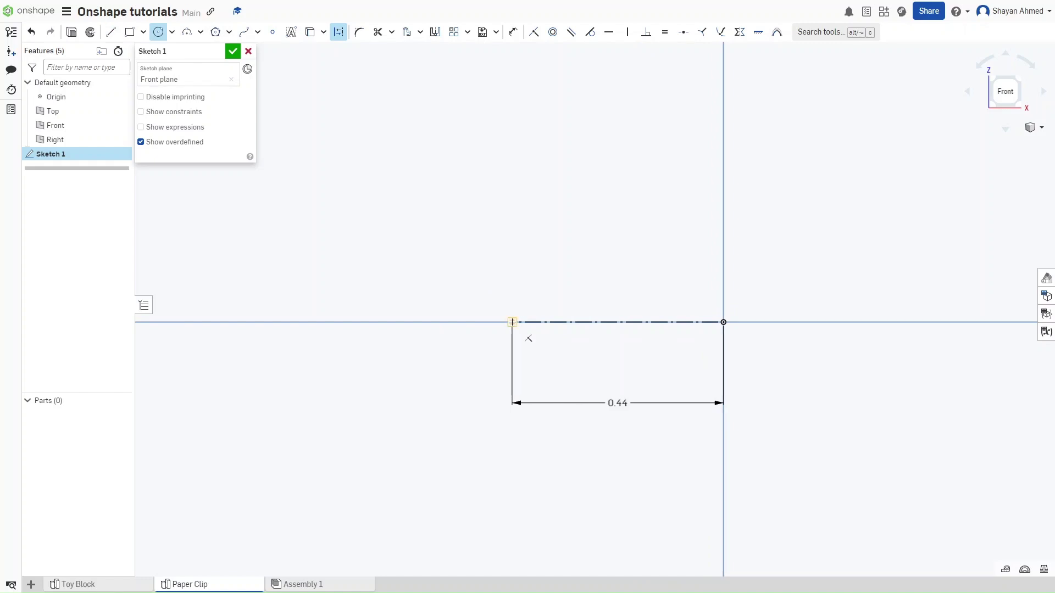
{"action": "key", "text": "q"}
{"action": "left_click", "coordinate": [512, 322]}
{"action": "left_click", "coordinate": [520, 227]}
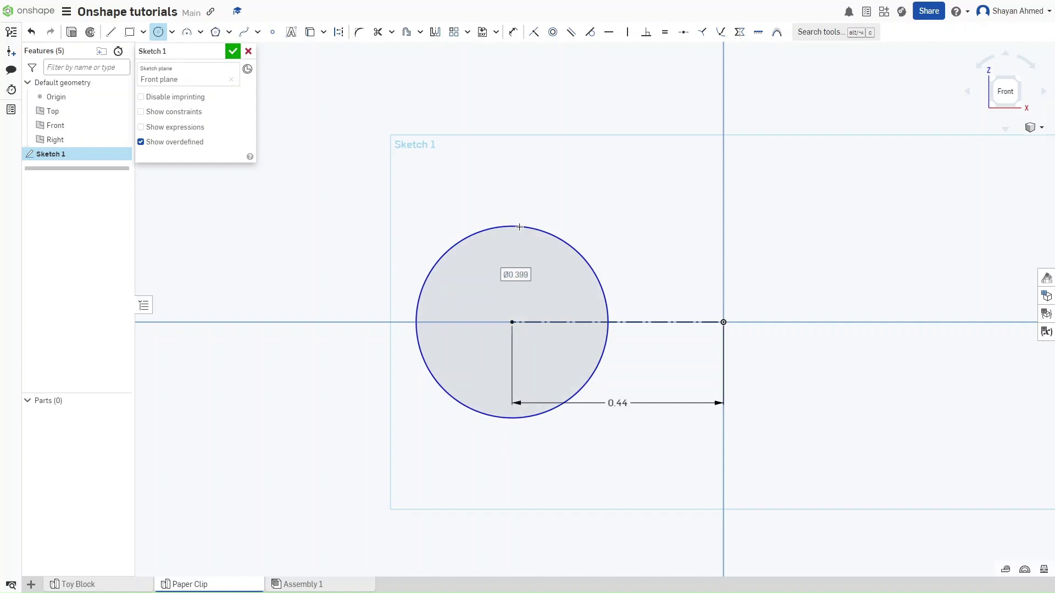
{"action": "type", "text": "0.039"}
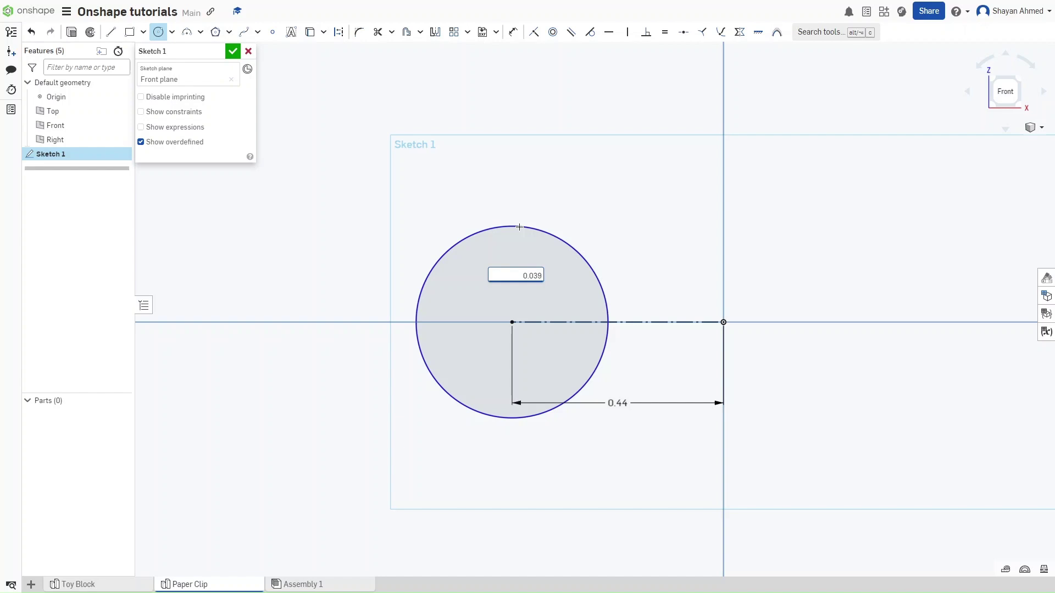
{"action": "key", "text": "Return"}
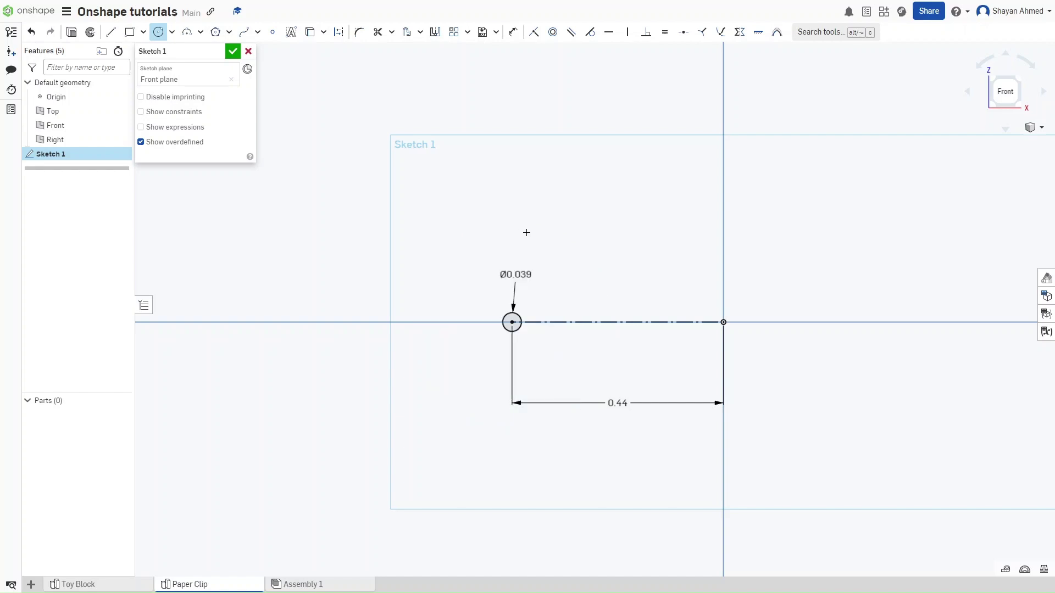
{"action": "left_click", "coordinate": [233, 51]}
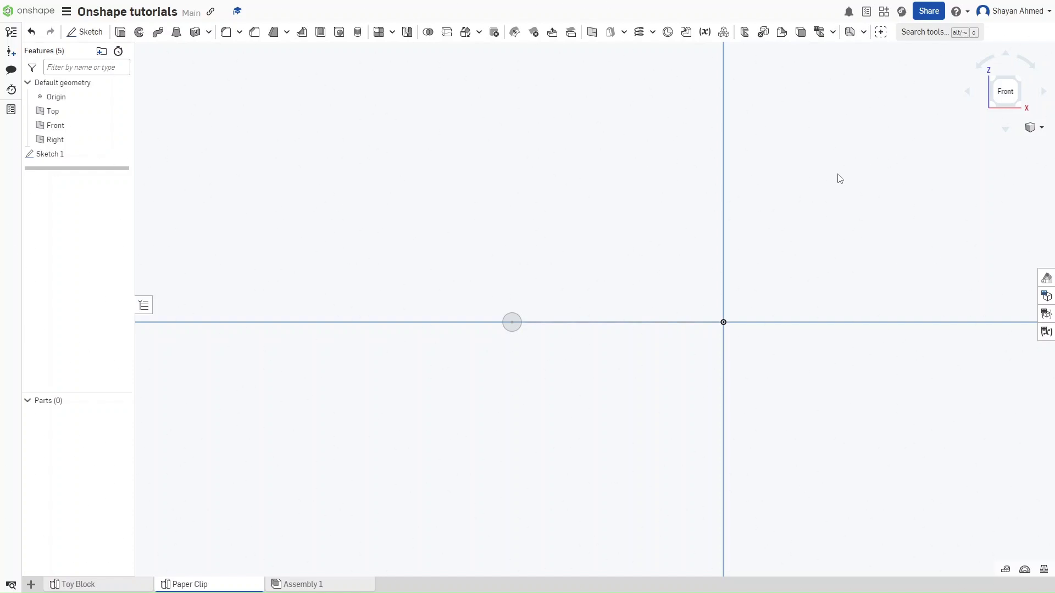
Step: Tilt and zoom out the view, then start a new sketch on the Top plane
{"action": "key", "text": "Up"}
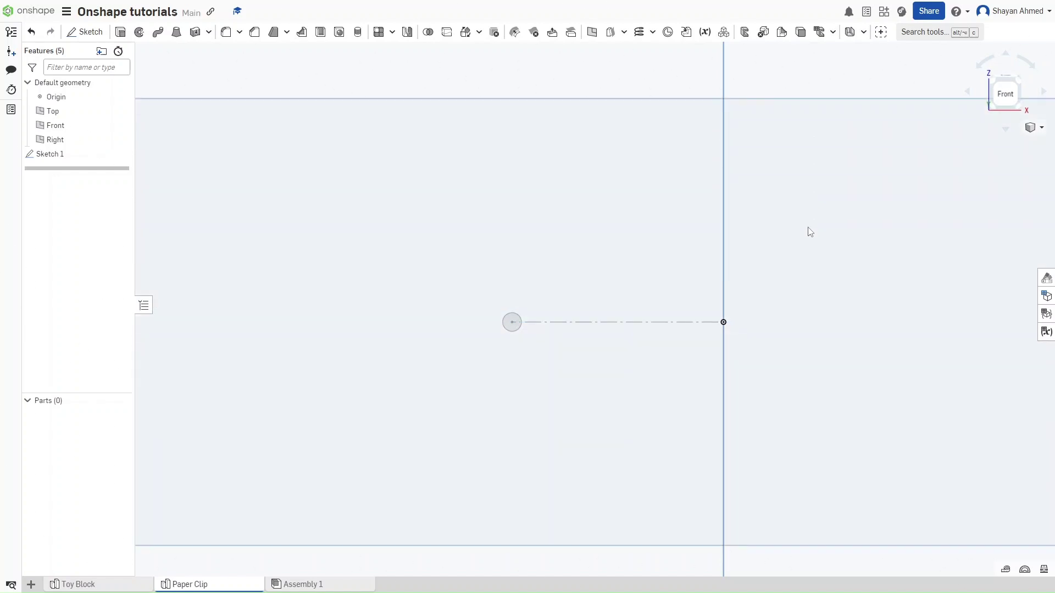
{"action": "scroll", "coordinate": [807, 235], "scroll_direction": "down", "scroll_amount": 5}
{"action": "middle_click_drag", "start_coordinate": [729, 280], "coordinate": [603, 313]}
{"action": "scroll", "coordinate": [603, 313], "scroll_direction": "down", "scroll_amount": 5}
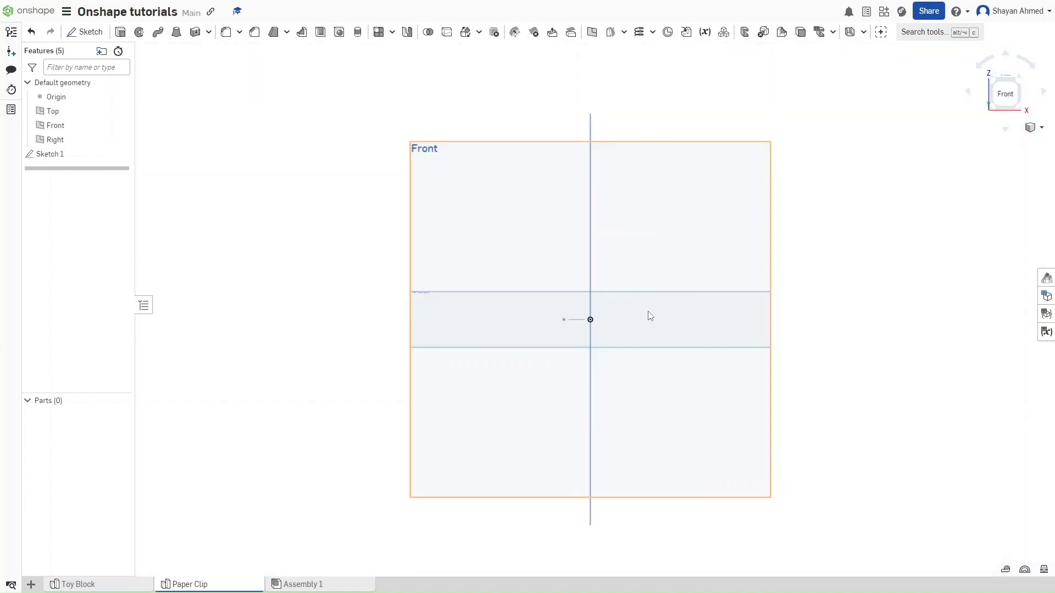
{"action": "key", "text": "Up"}
{"action": "key", "text": "Up"}
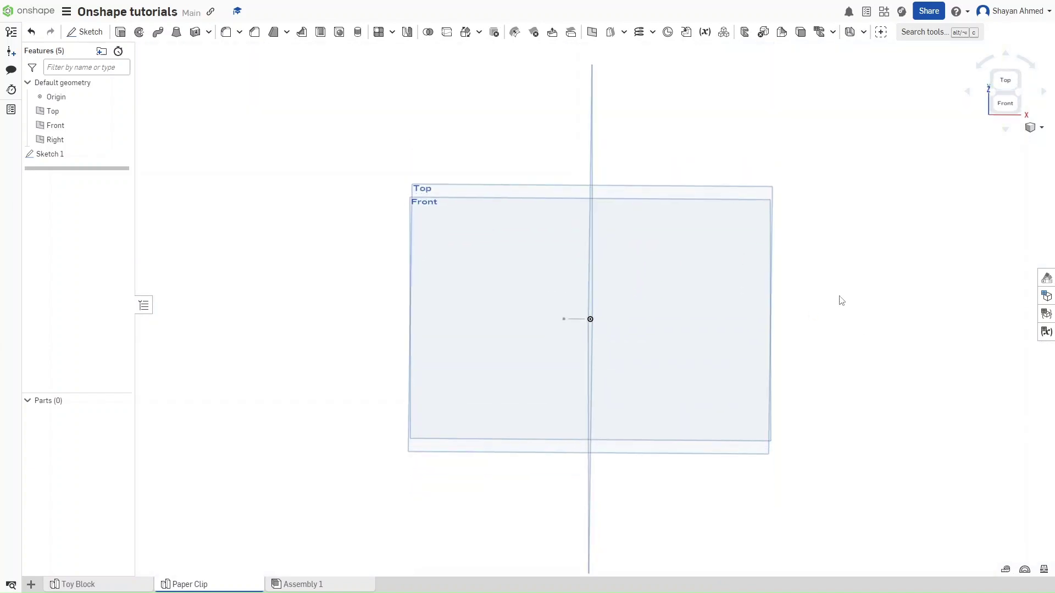
{"action": "left_click", "coordinate": [685, 190]}
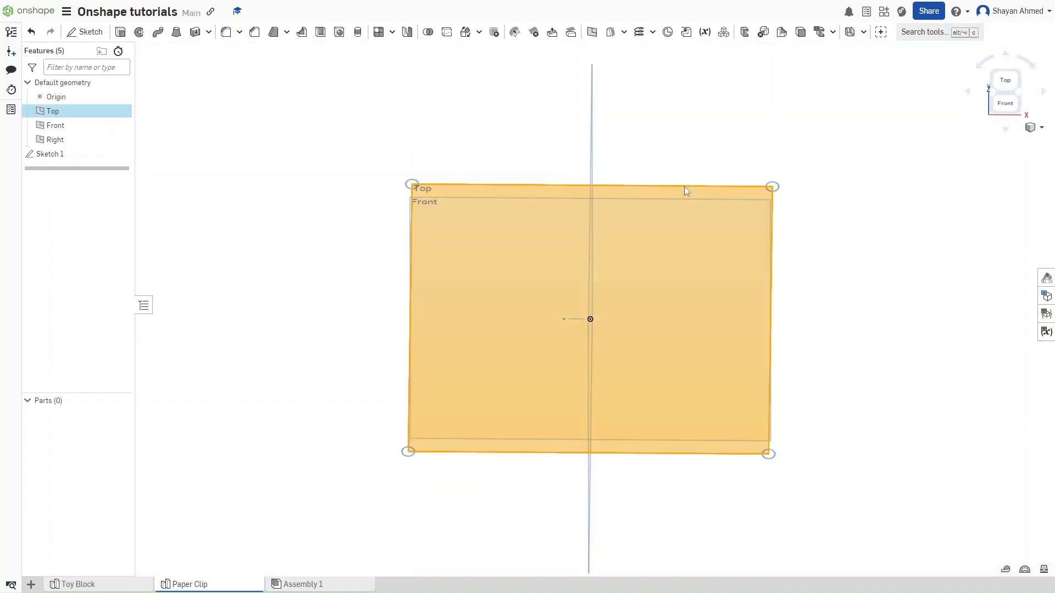
{"action": "key", "text": "shift+s"}
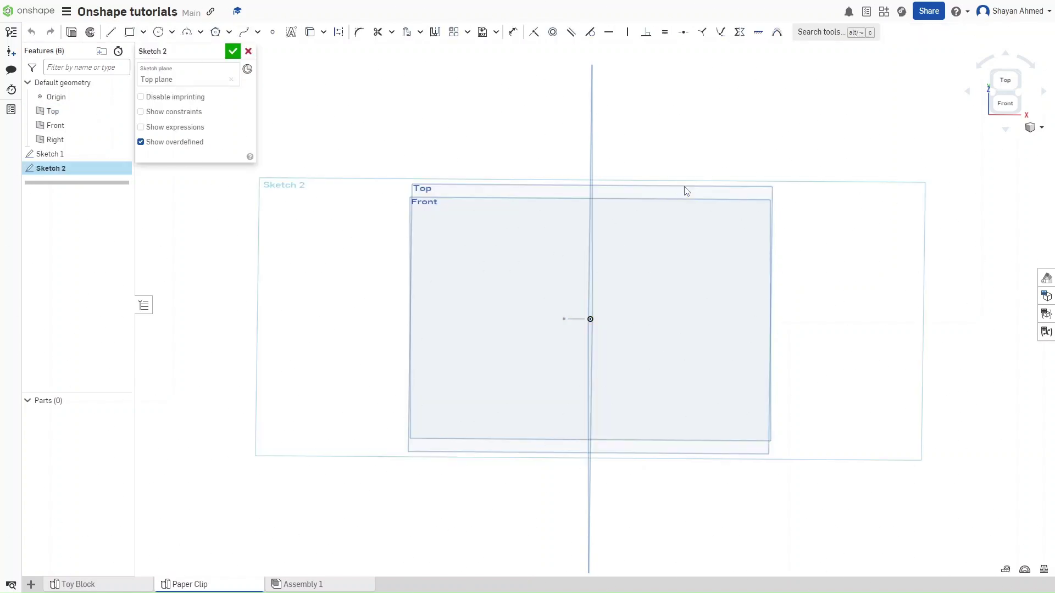
Step: Look straight down on the Top plane and zoom in near the origin
{"action": "key", "text": "n"}
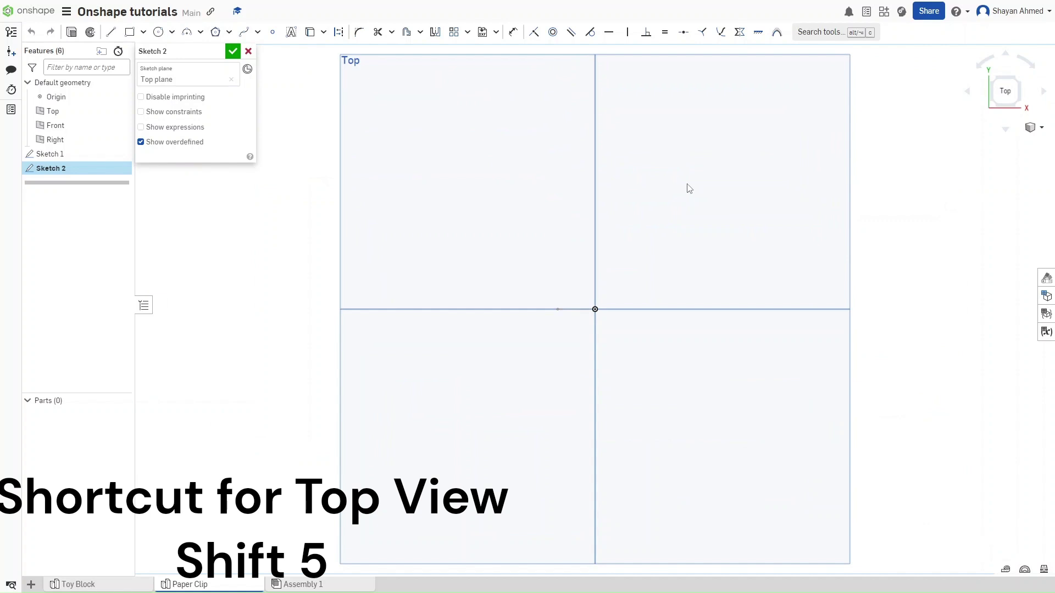
{"action": "scroll", "coordinate": [578, 318], "scroll_direction": "up", "scroll_amount": 3}
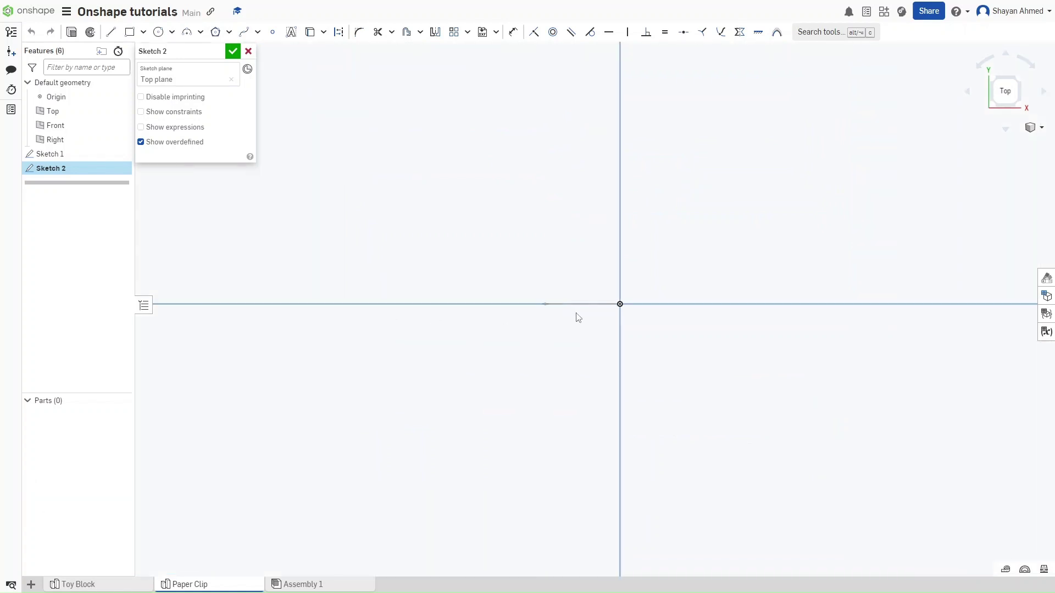
{"action": "scroll", "coordinate": [577, 318], "scroll_direction": "up", "scroll_amount": 2}
{"action": "middle_click_drag", "start_coordinate": [605, 328], "coordinate": [641, 360]}
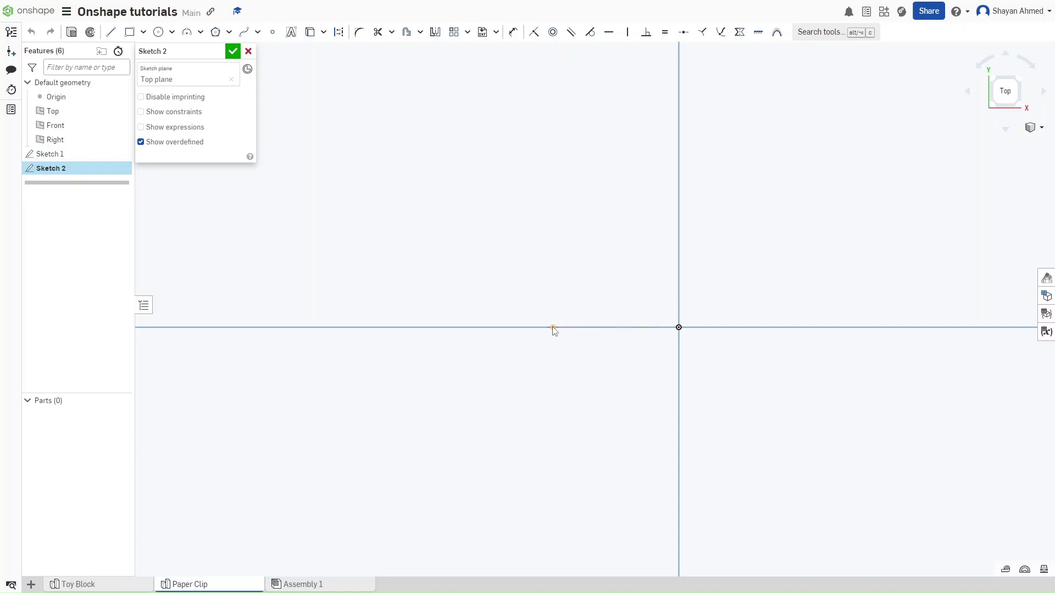
{"action": "scroll", "coordinate": [554, 329], "scroll_direction": "up", "scroll_amount": 5}
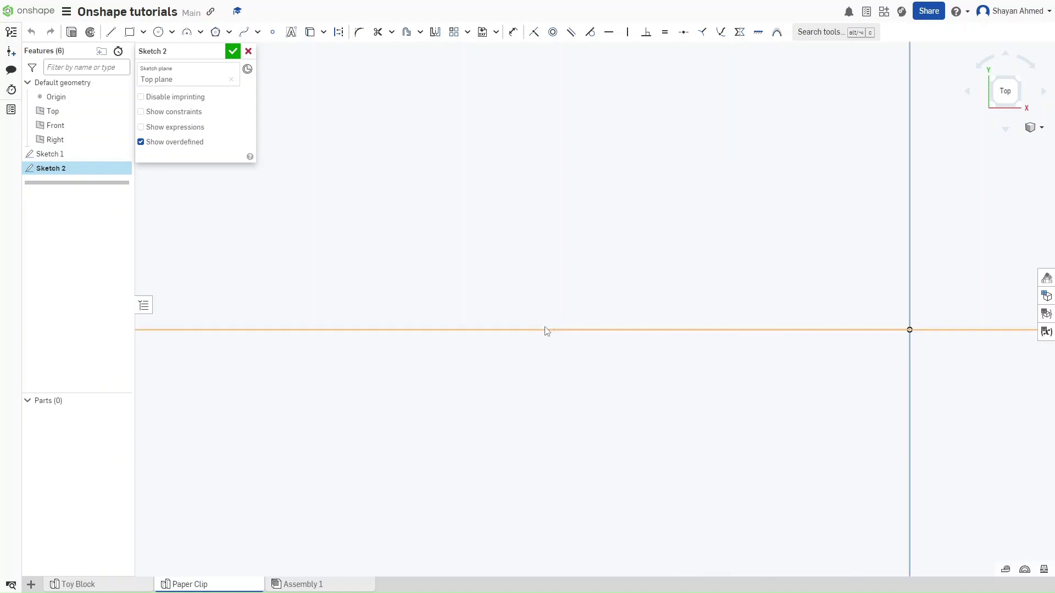
Step: Draw a vertical path line up from the circle's centre, then undo it
{"action": "left_click", "coordinate": [553, 331]}
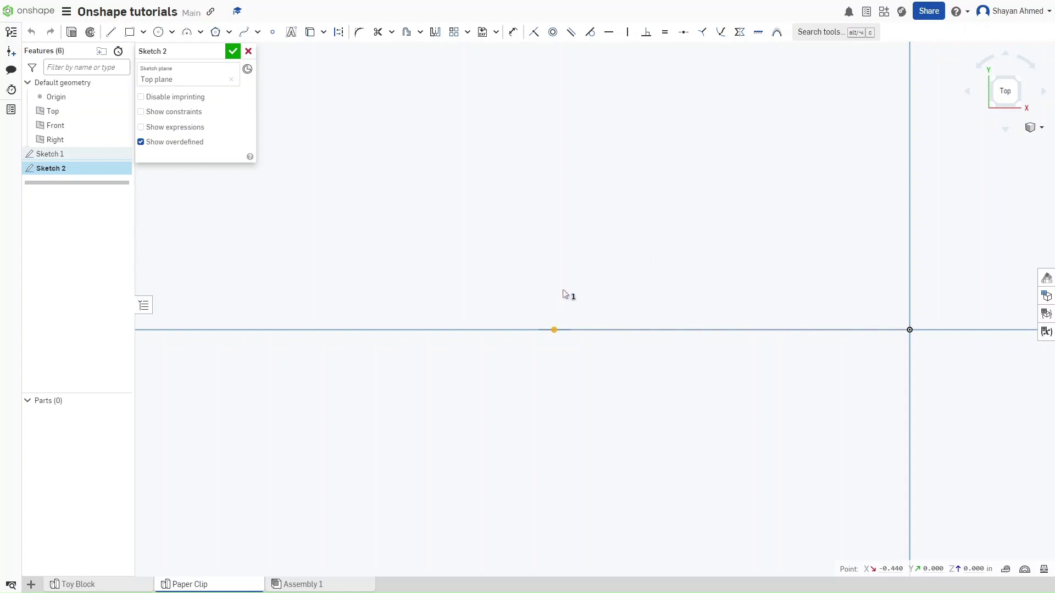
{"action": "key", "text": "l"}
{"action": "left_click", "coordinate": [554, 328]}
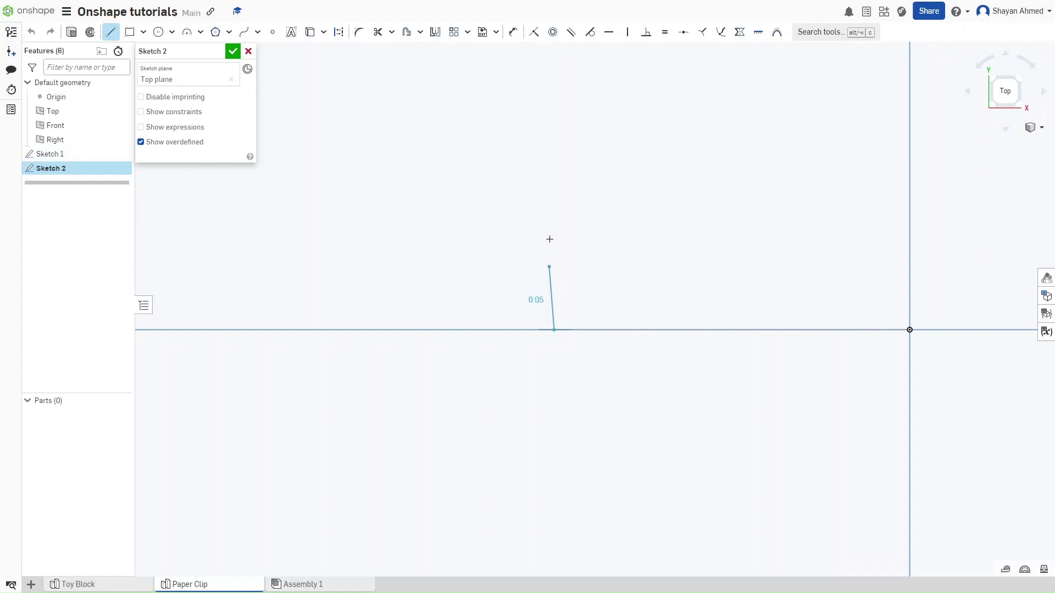
{"action": "left_click", "coordinate": [553, 187]}
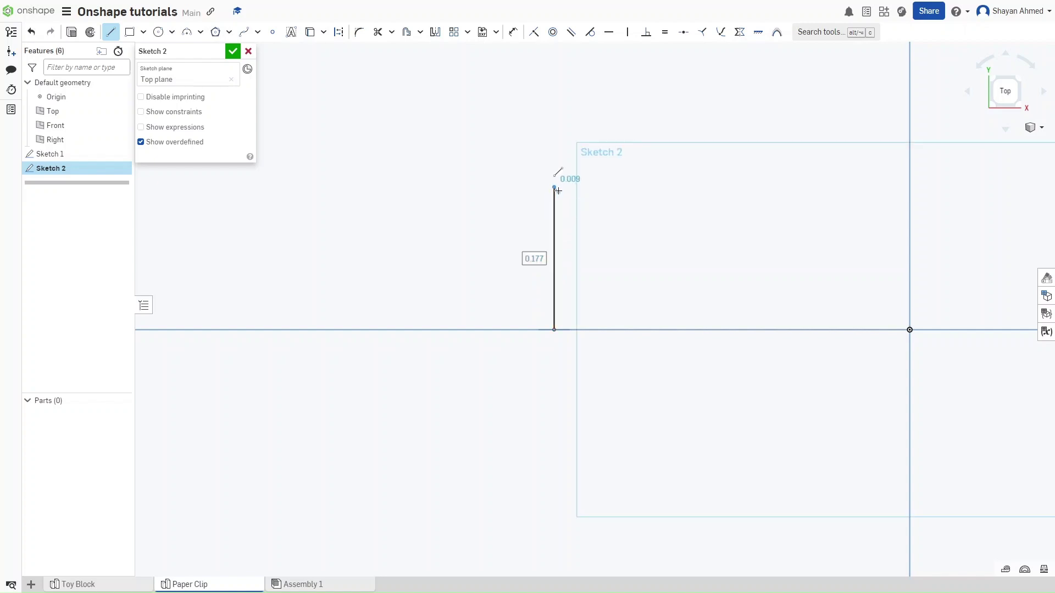
{"action": "key", "text": "a"}
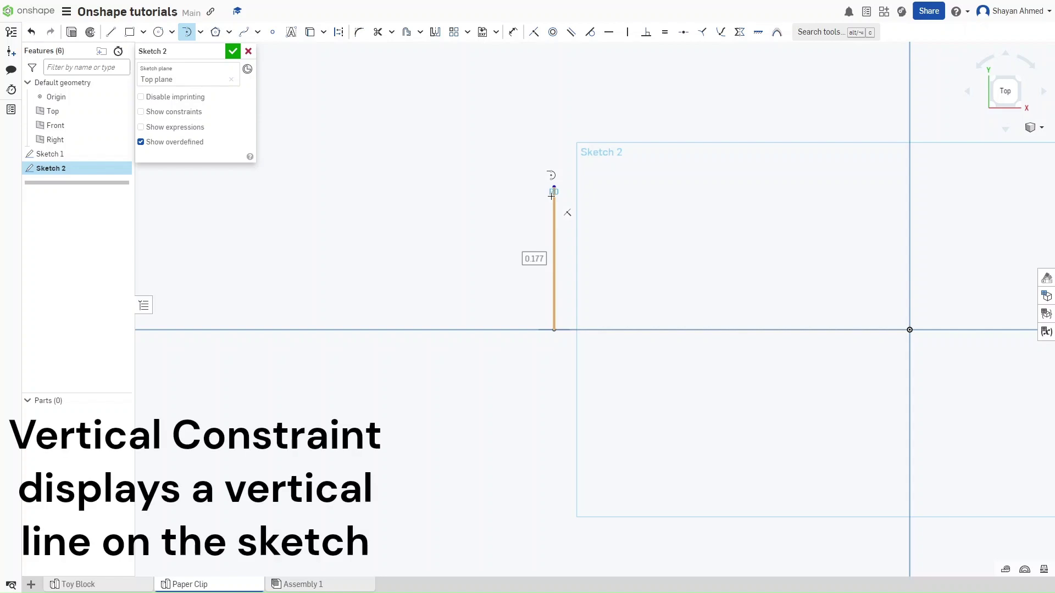
{"action": "key", "text": "ctrl+z"}
Step: Draw a 0.64-long vertical line rising from the horizontal axis left of the origin
{"action": "key", "text": "l"}
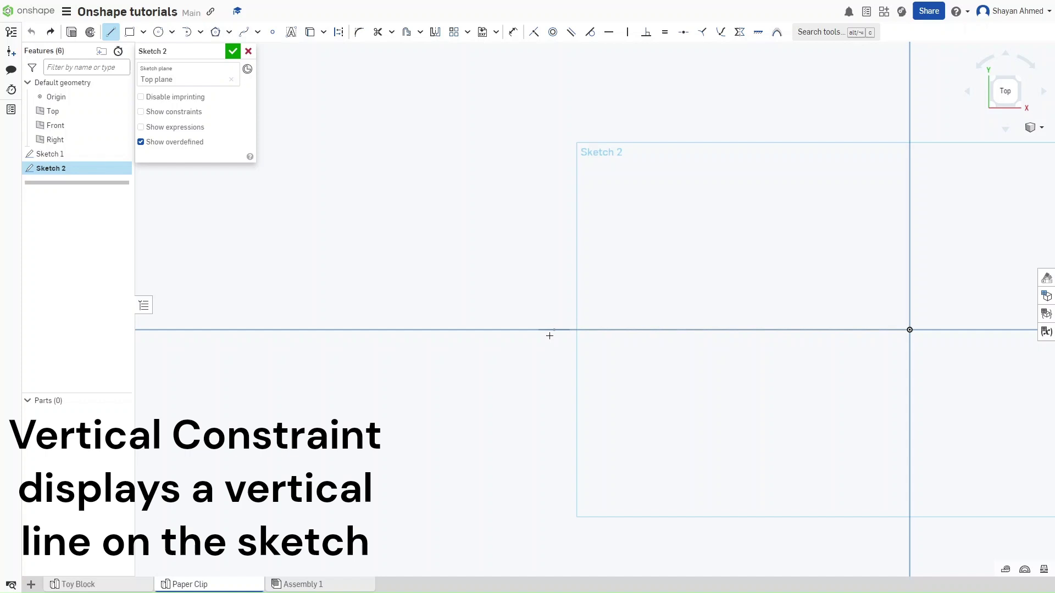
{"action": "left_click", "coordinate": [553, 330]}
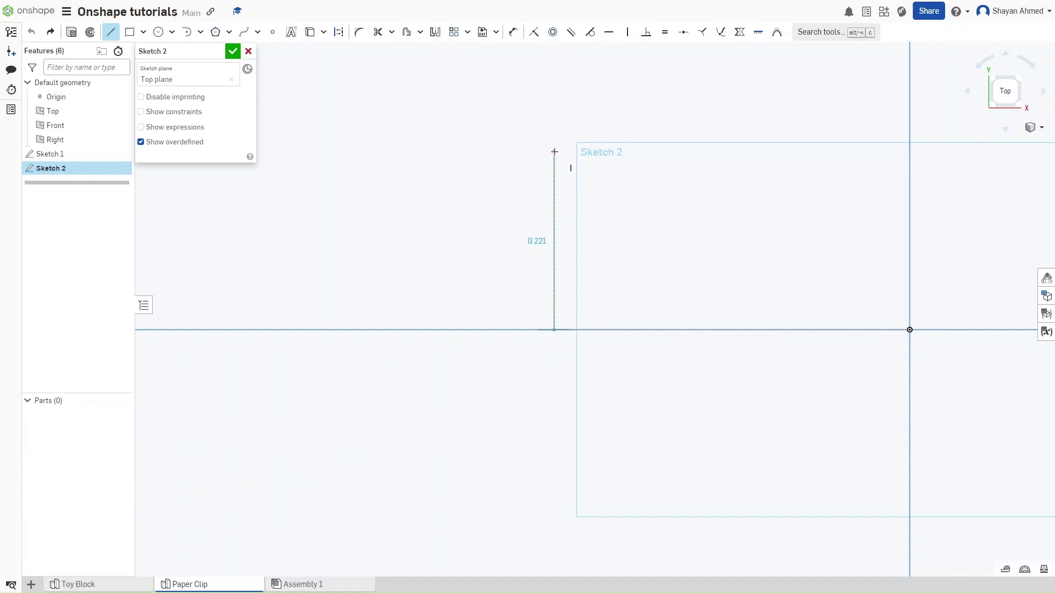
{"action": "left_click", "coordinate": [553, 115]}
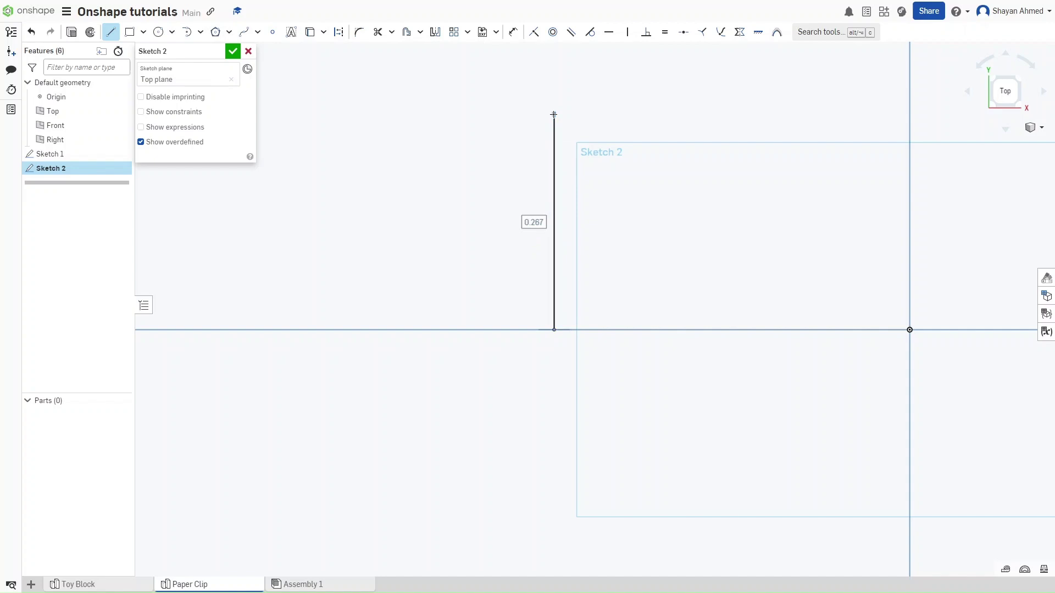
{"action": "type", "text": "0.64"}
{"action": "key", "text": "Return"}
{"action": "scroll", "coordinate": [554, 115], "scroll_direction": "down", "scroll_amount": 5}
{"action": "middle_click_drag", "start_coordinate": [553, 119], "coordinate": [552, 287]}
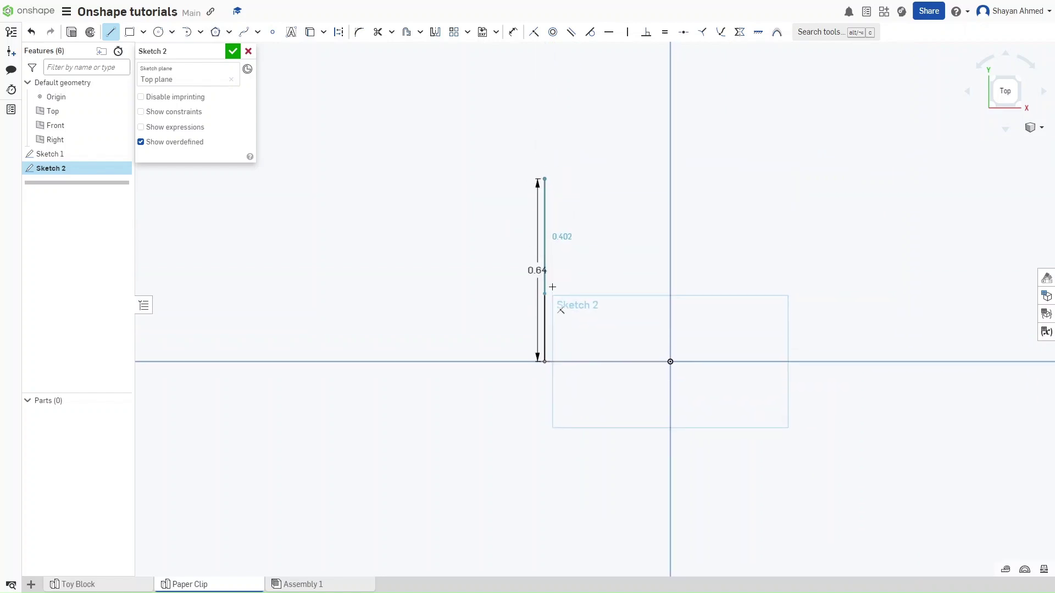
Step: Add a 0.295 construction line across the top and a 0.9 vertical line downward
{"action": "scroll", "coordinate": [582, 242], "scroll_direction": "up", "scroll_amount": 4}
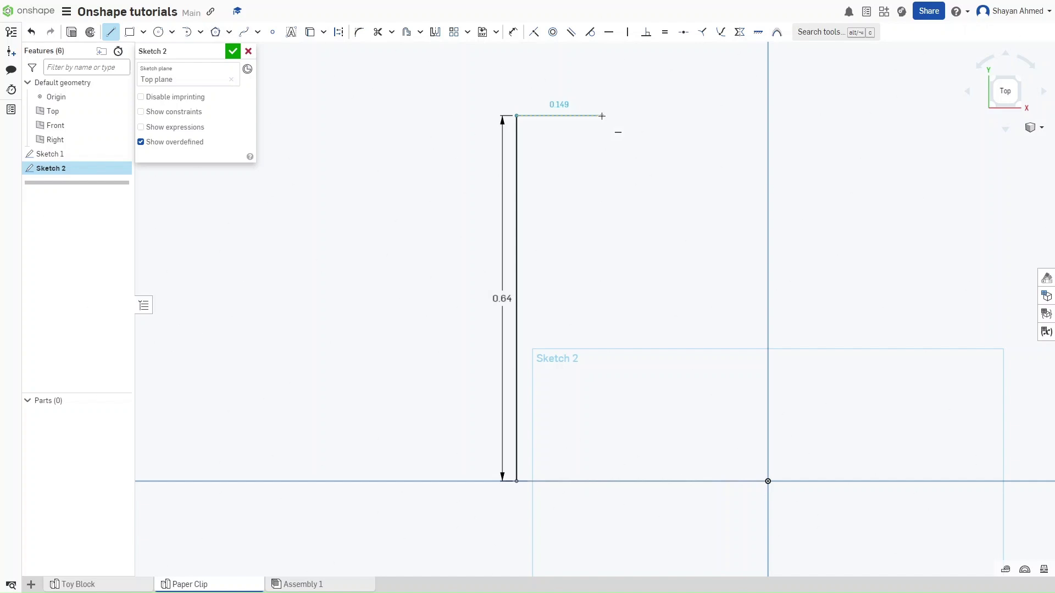
{"action": "key", "text": "q"}
{"action": "left_click", "coordinate": [602, 116]}
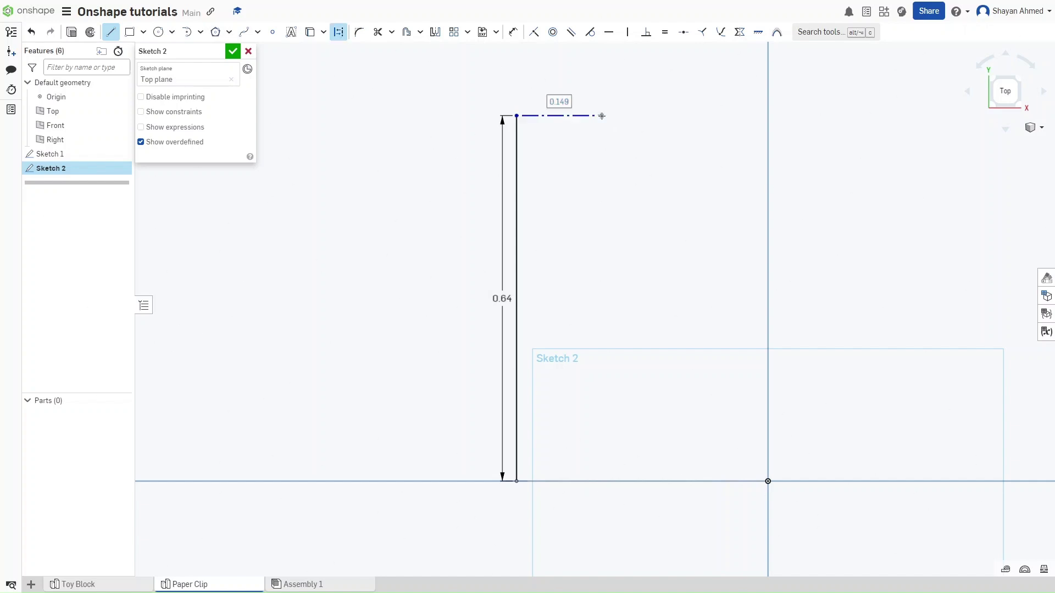
{"action": "type", "text": "0.295"}
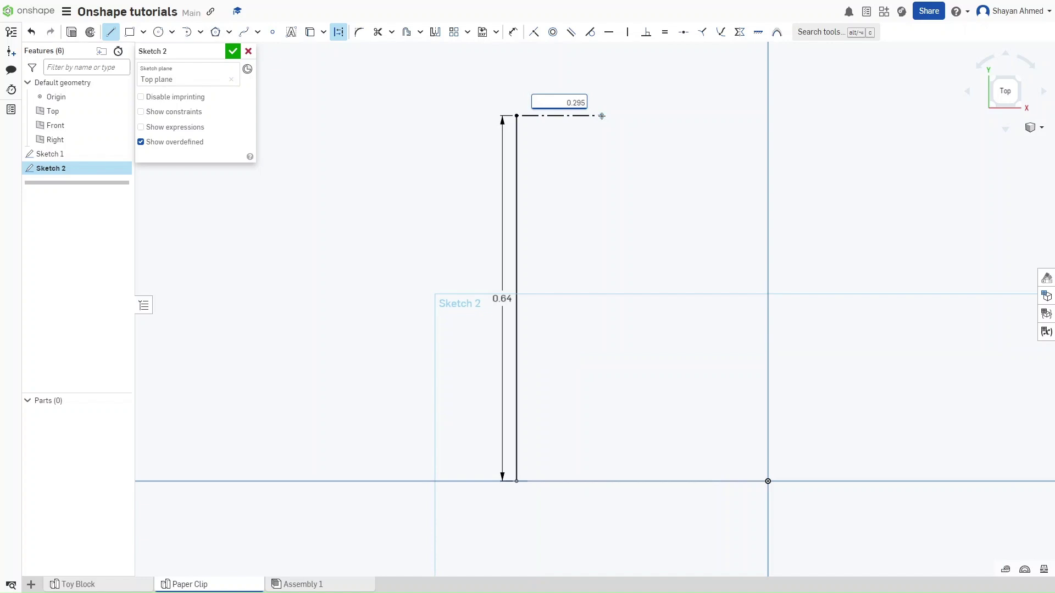
{"action": "key", "text": "Return"}
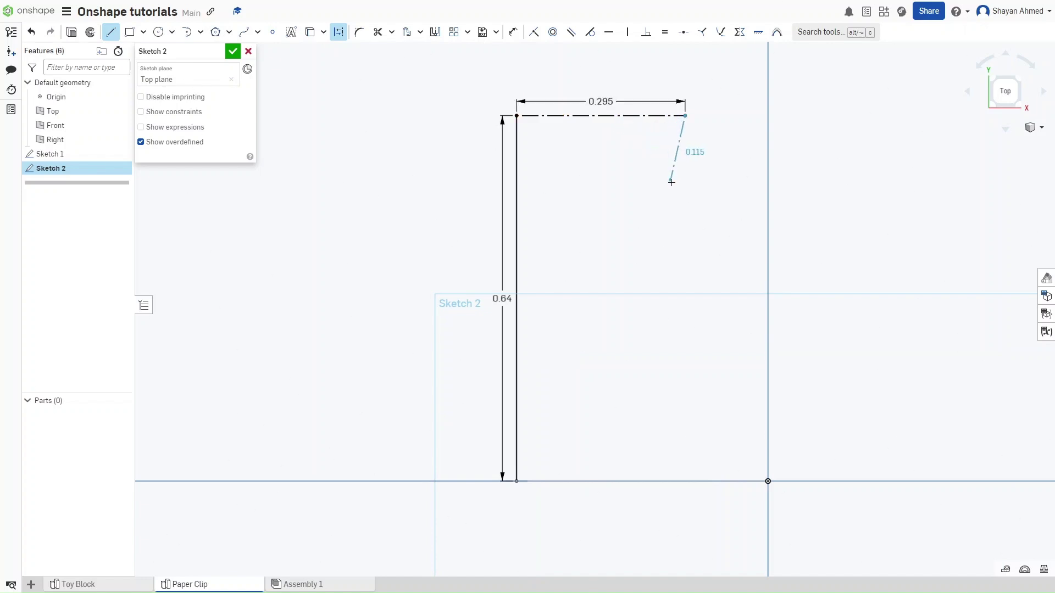
{"action": "key", "text": "q"}
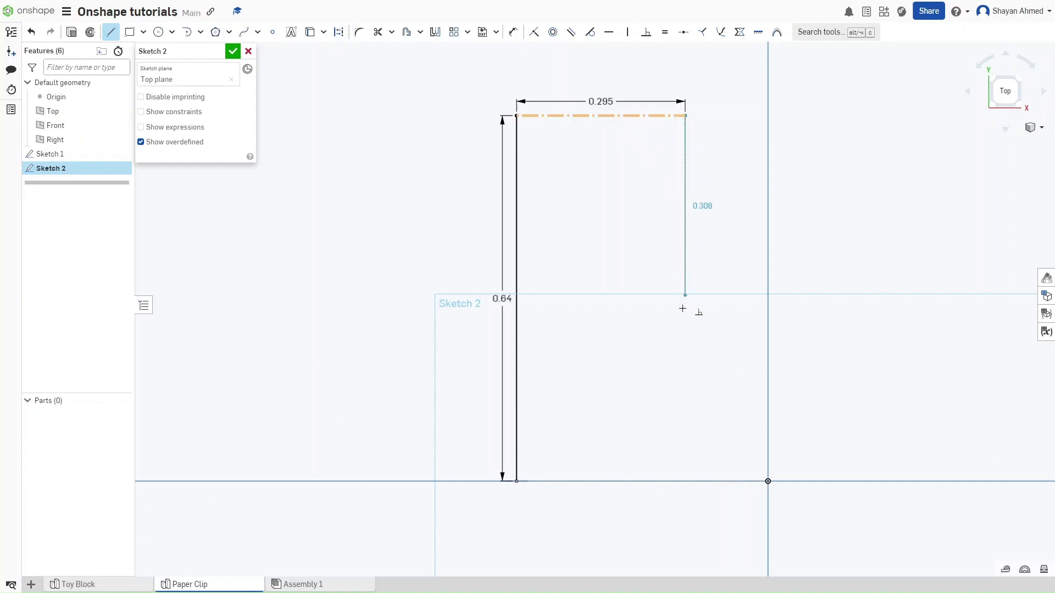
{"action": "left_click", "coordinate": [682, 325]}
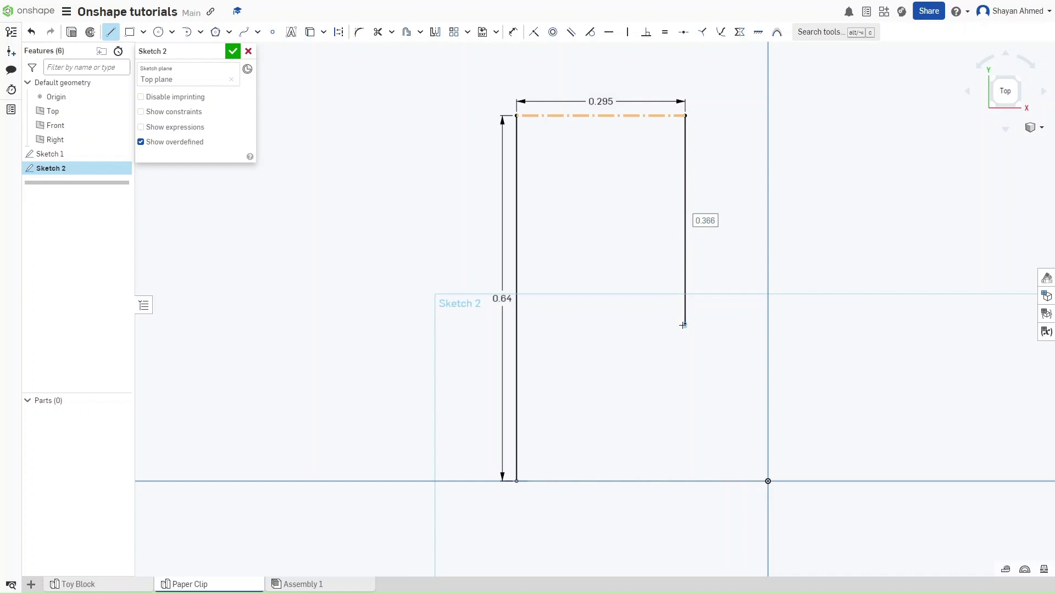
{"action": "type", "text": "0.9"}
{"action": "key", "text": "Return"}
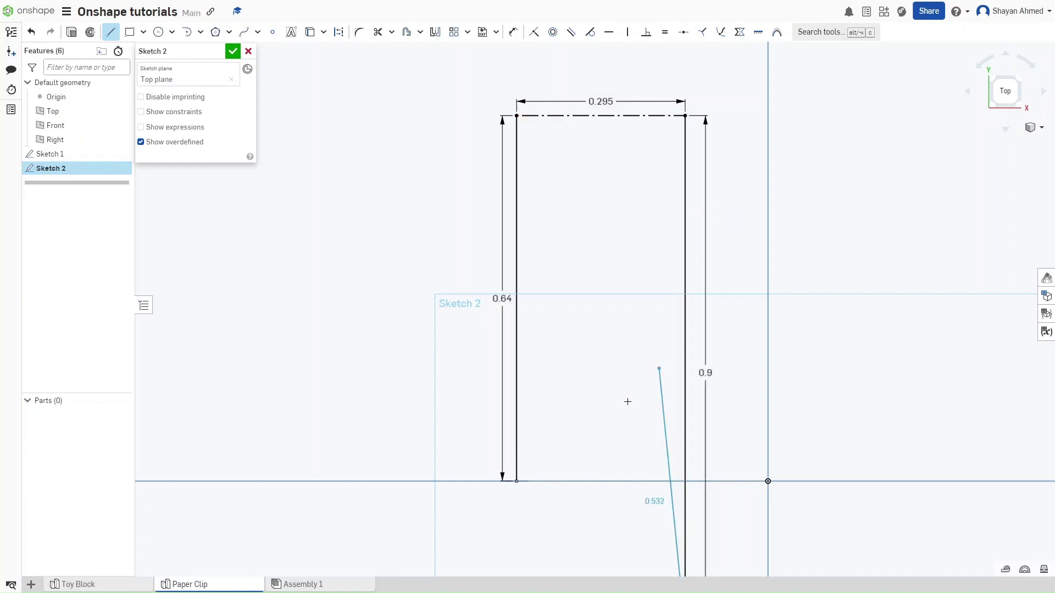
Step: Add a 0.252 construction line along the bottom and a regular 0.64 inner vertical line
{"action": "mouse_move", "coordinate": [607, 335]}
{"action": "middle_mouse_down"}
{"action": "mouse_move", "coordinate": [594, 294]}
{"action": "mouse_move", "coordinate": [545, 240]}
{"action": "middle_mouse_up"}
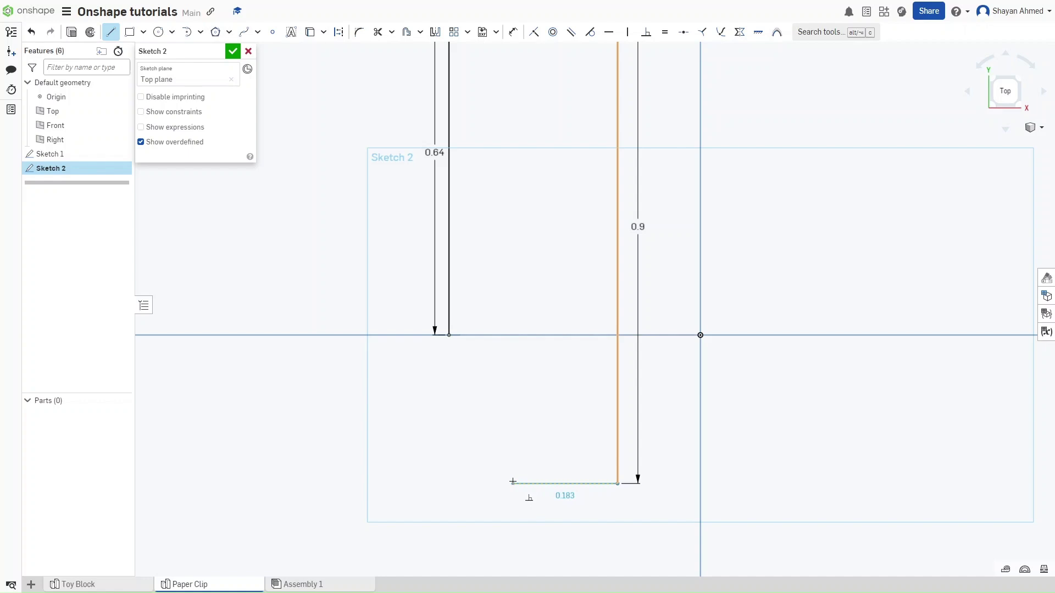
{"action": "key", "text": "q"}
{"action": "left_click", "coordinate": [512, 482]}
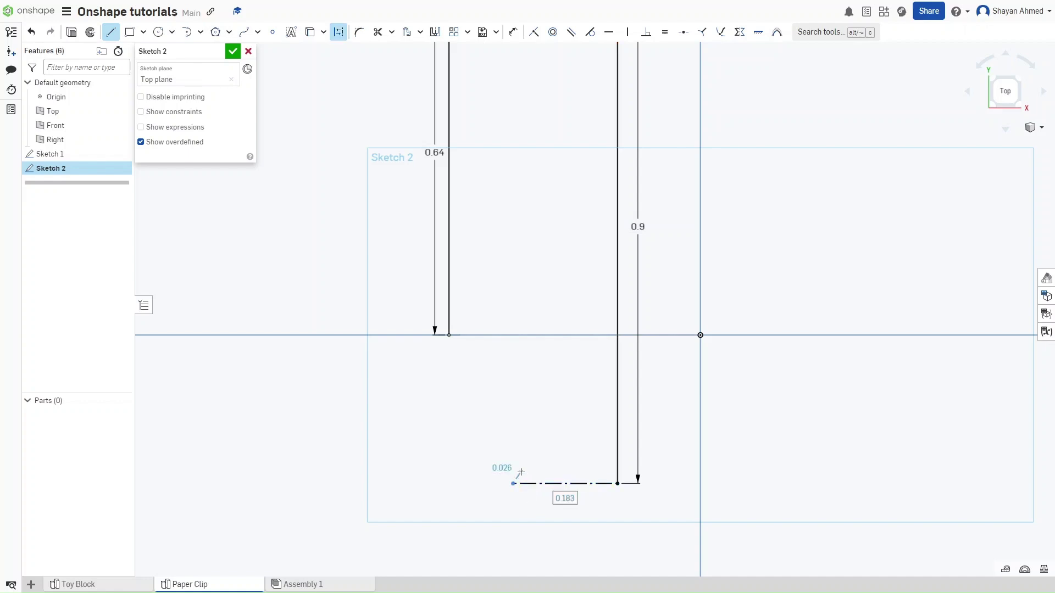
{"action": "type", "text": "0.252"}
{"action": "key", "text": "Return"}
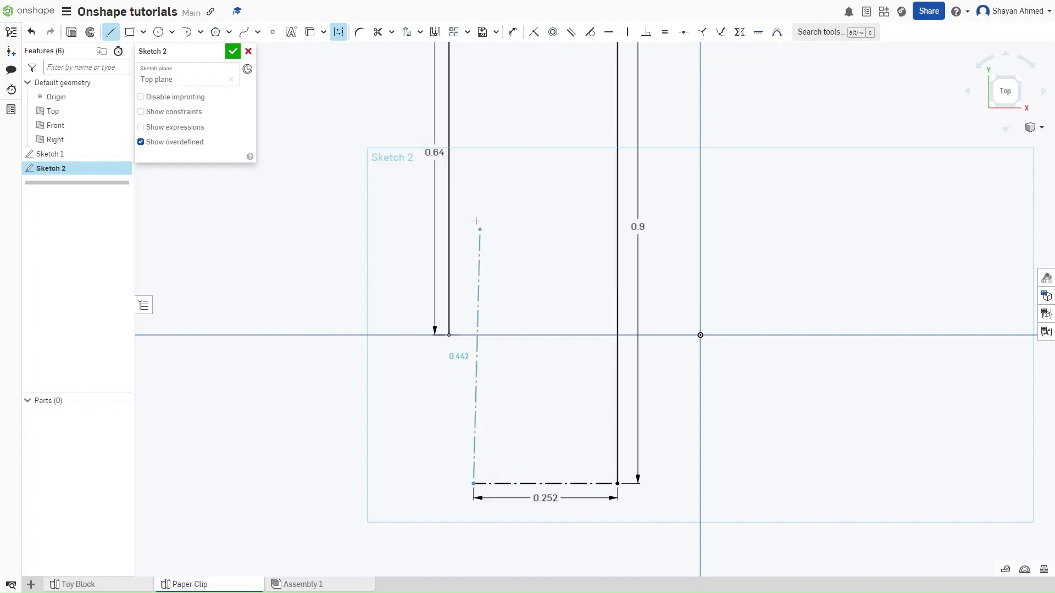
{"action": "left_click", "coordinate": [470, 205]}
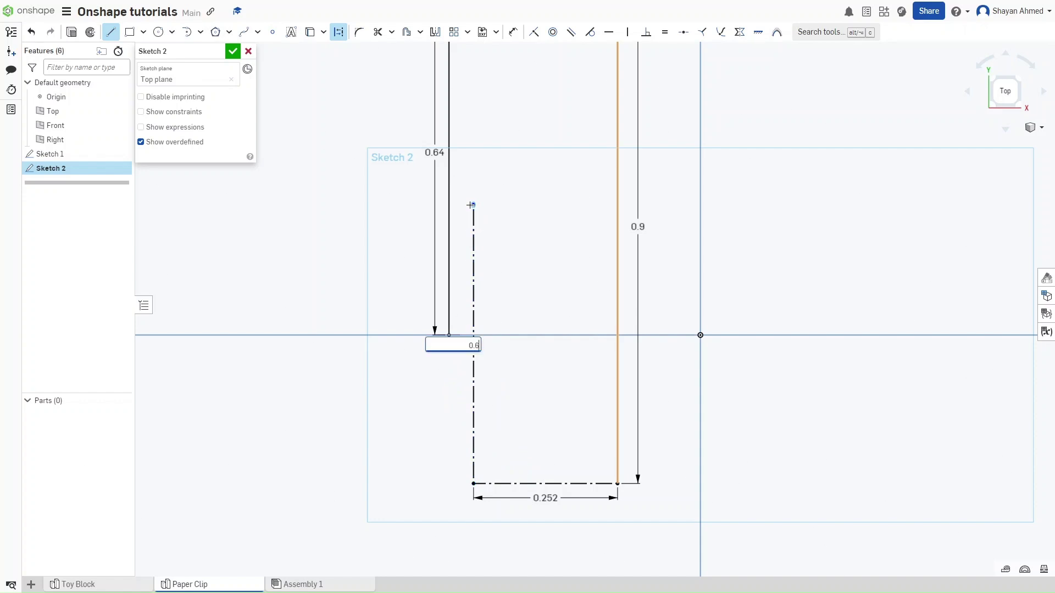
{"action": "key", "text": "Escape"}
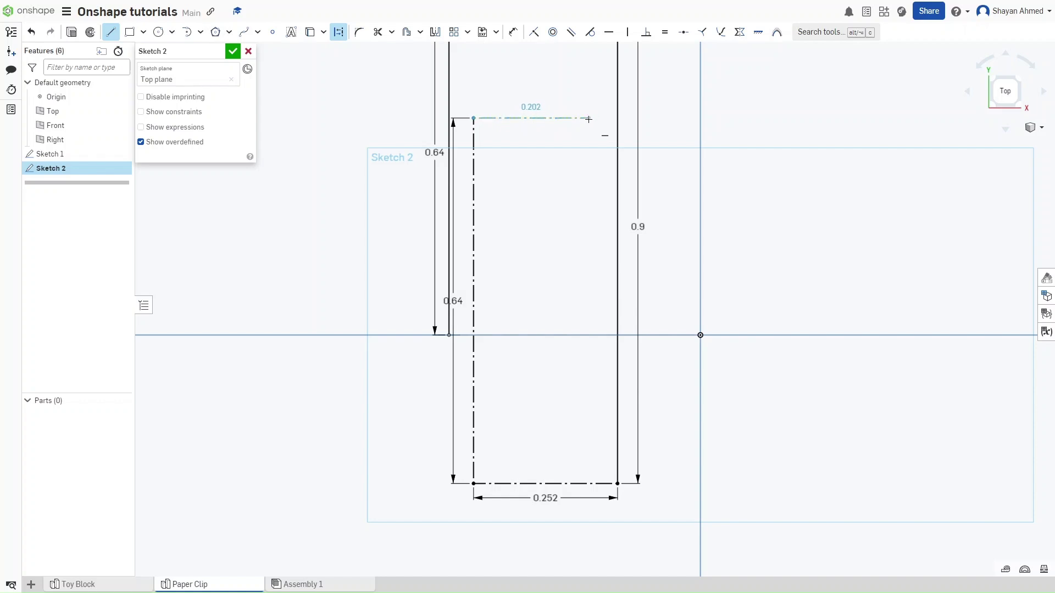
{"action": "key", "text": "Escape"}
{"action": "left_click", "coordinate": [474, 163]}
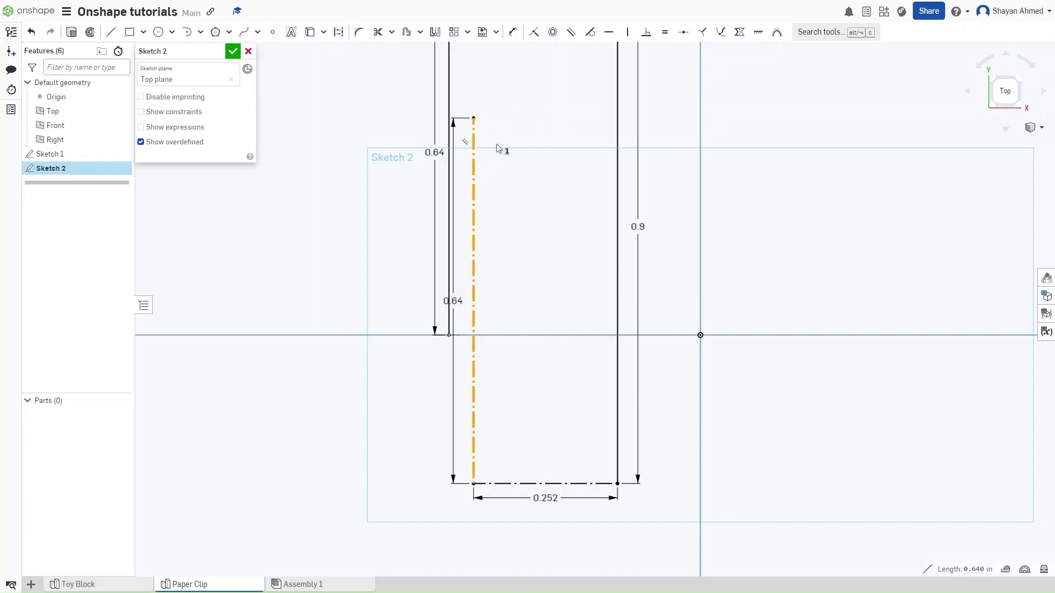
{"action": "key", "text": "q"}
{"action": "key", "text": "Escape"}
Step: Add a 0.198 inner top line and a 0.364 inner vertical line downward
{"action": "key", "text": "l"}
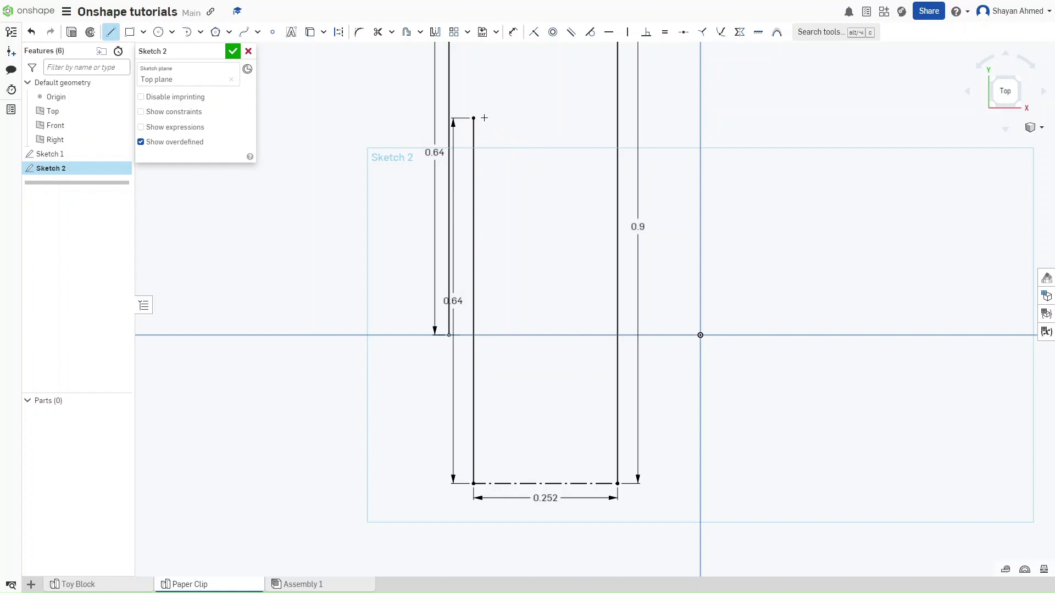
{"action": "left_click", "coordinate": [490, 119]}
{"action": "left_click", "coordinate": [579, 119]}
{"action": "type", "text": "0.19"}
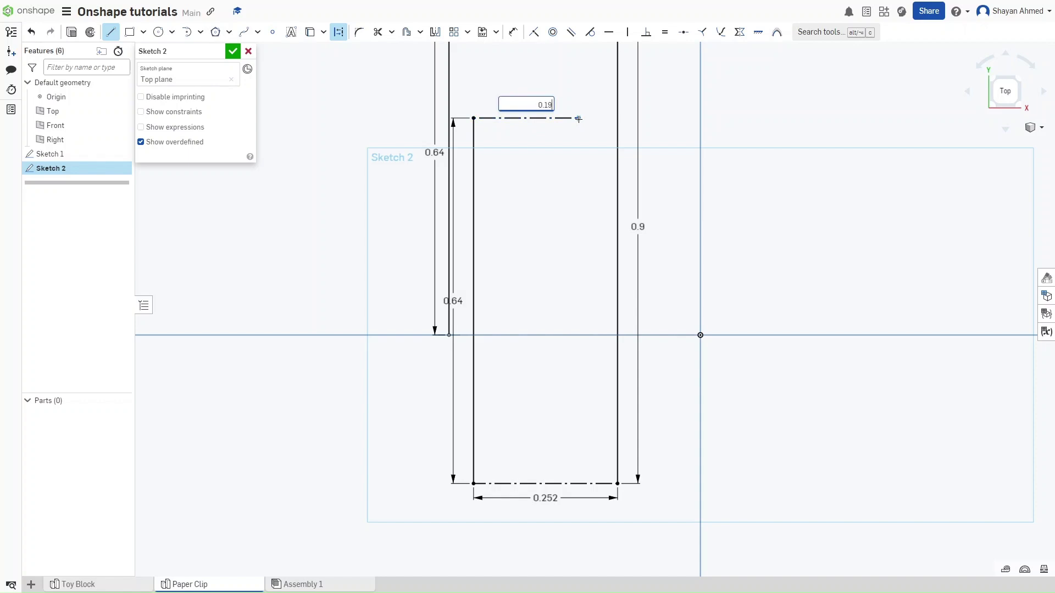
{"action": "type", "text": "8"}
{"action": "key", "text": "Return"}
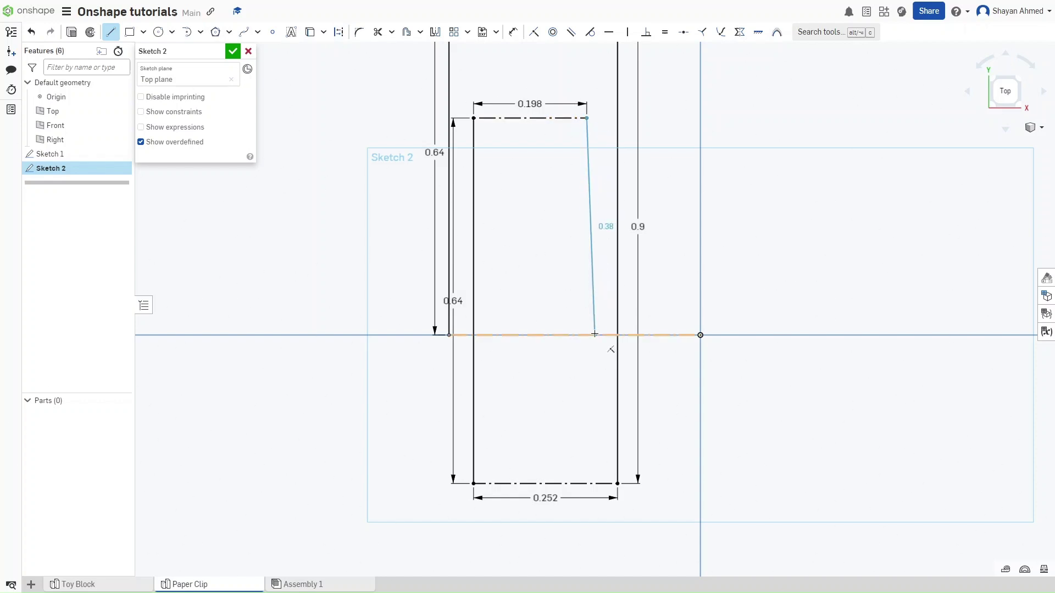
{"action": "left_click", "coordinate": [585, 295]}
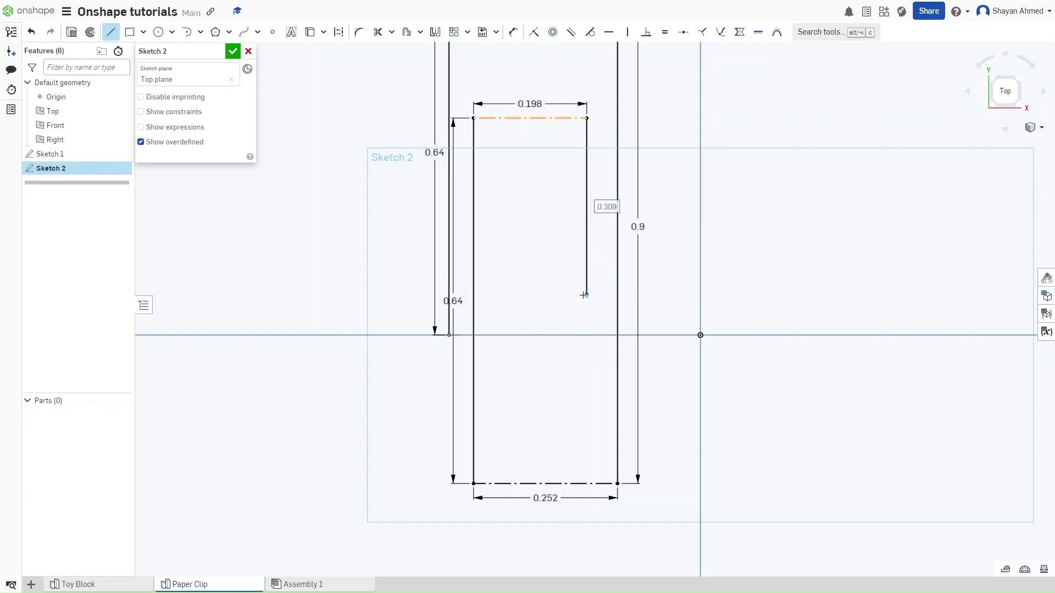
{"action": "type", "text": "0"}
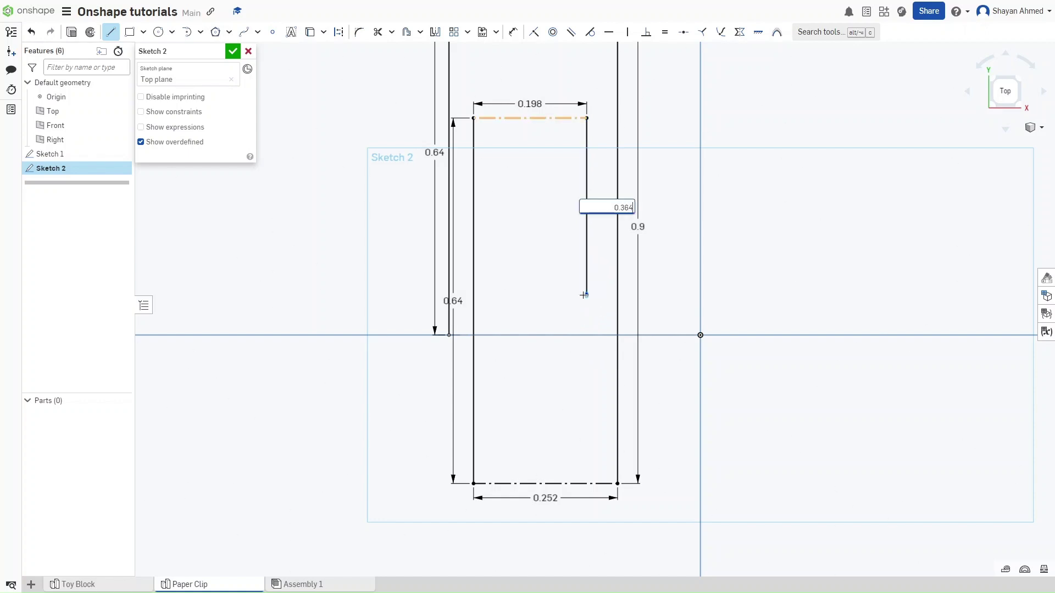
{"action": "key", "text": "Return"}
{"action": "middle_click_drag", "start_coordinate": [564, 213], "coordinate": [565, 301]}
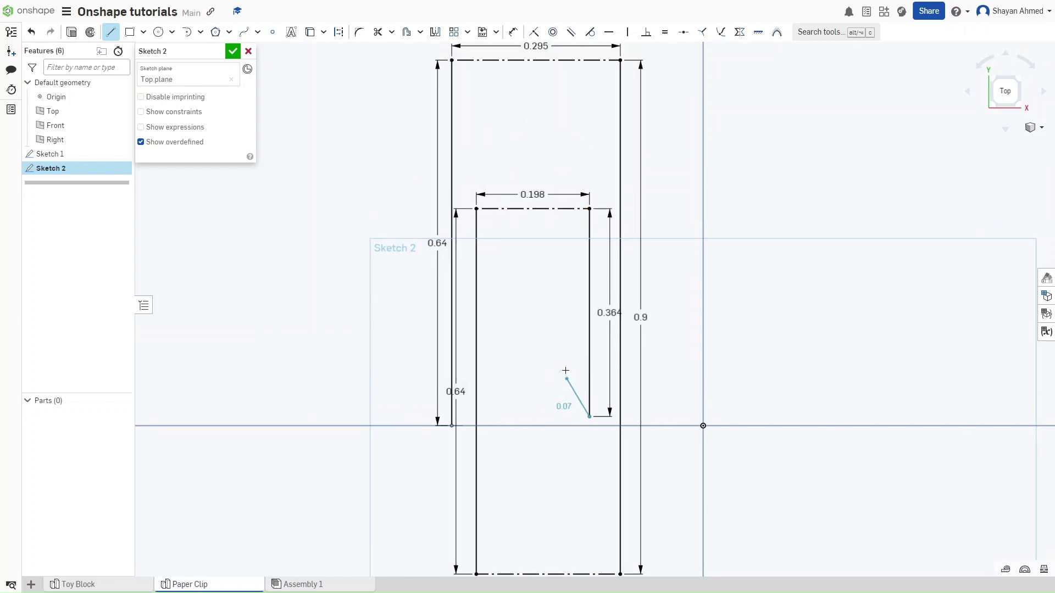
{"action": "key", "text": "Escape"}
{"action": "scroll", "coordinate": [566, 302], "scroll_direction": "down", "scroll_amount": 3}
Step: Draw a three-point semicircular arc over the 0.295 top line
{"action": "scroll", "coordinate": [517, 212], "scroll_direction": "up", "scroll_amount": 3}
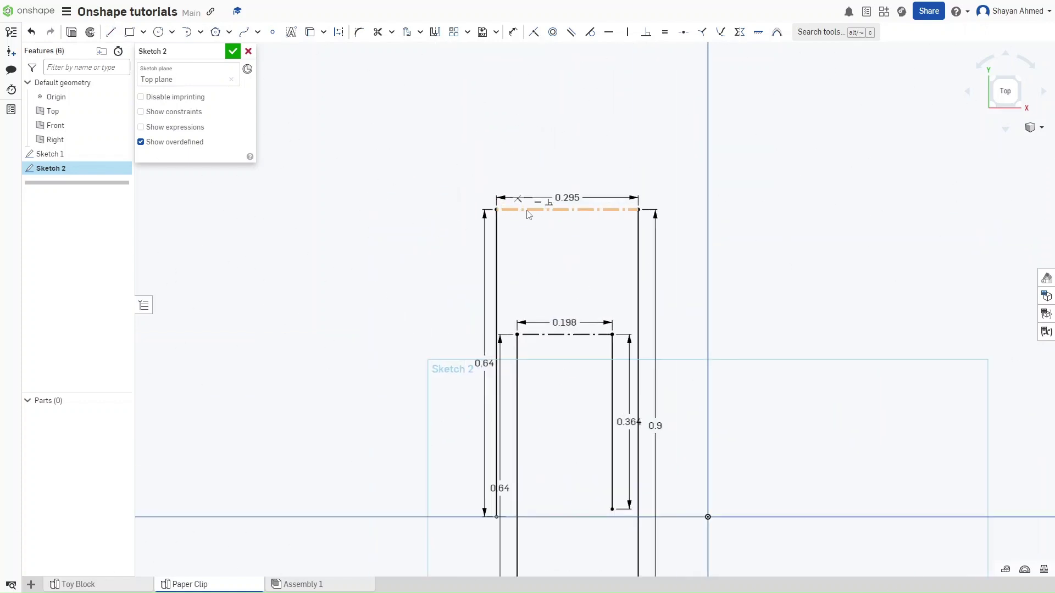
{"action": "middle_click_drag", "start_coordinate": [565, 301], "coordinate": [537, 199]}
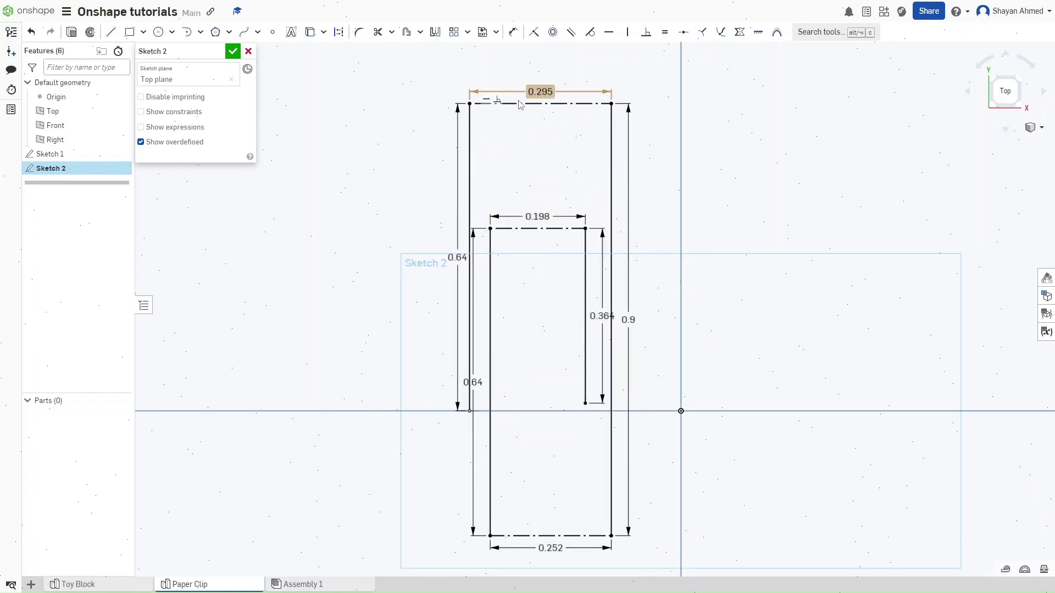
{"action": "left_click_drag", "start_coordinate": [534, 91], "coordinate": [532, 128]}
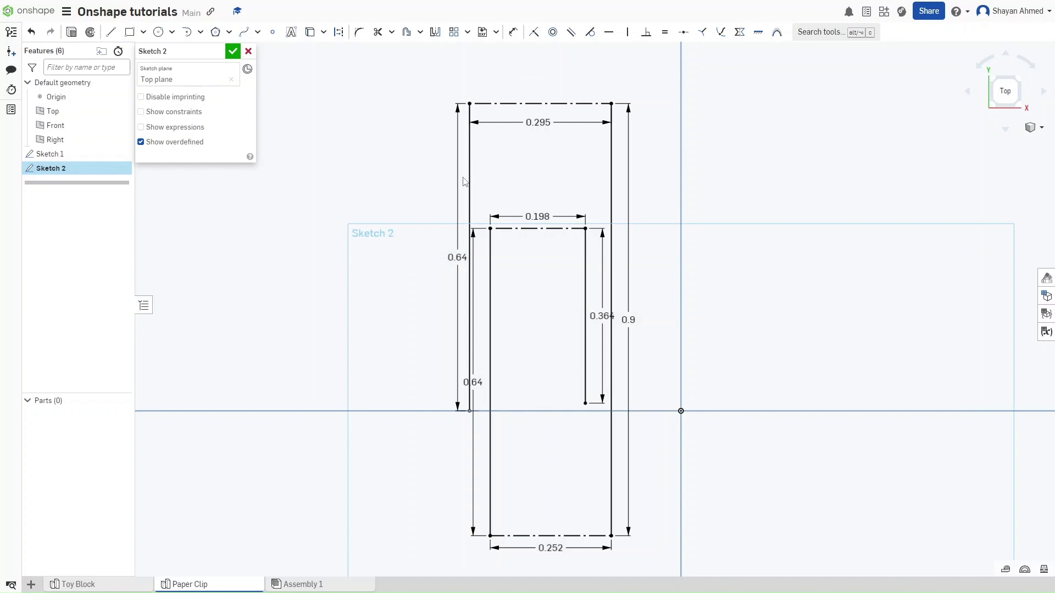
{"action": "key", "text": "a"}
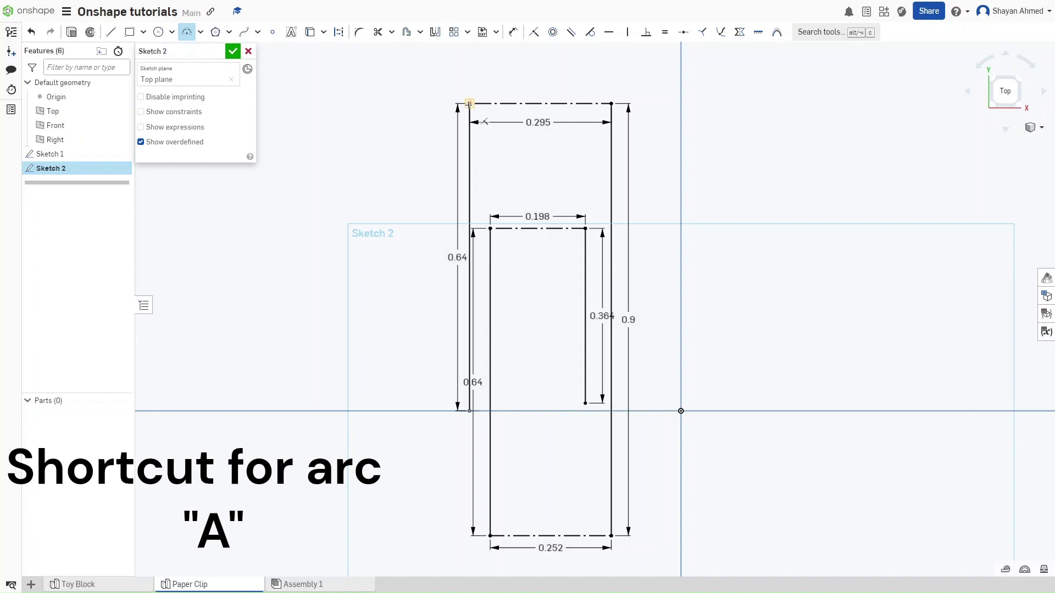
{"action": "left_click", "coordinate": [469, 103]}
{"action": "left_click", "coordinate": [611, 103]}
{"action": "left_click", "coordinate": [545, 84]}
{"action": "middle_click_drag", "start_coordinate": [546, 78], "coordinate": [547, 199]}
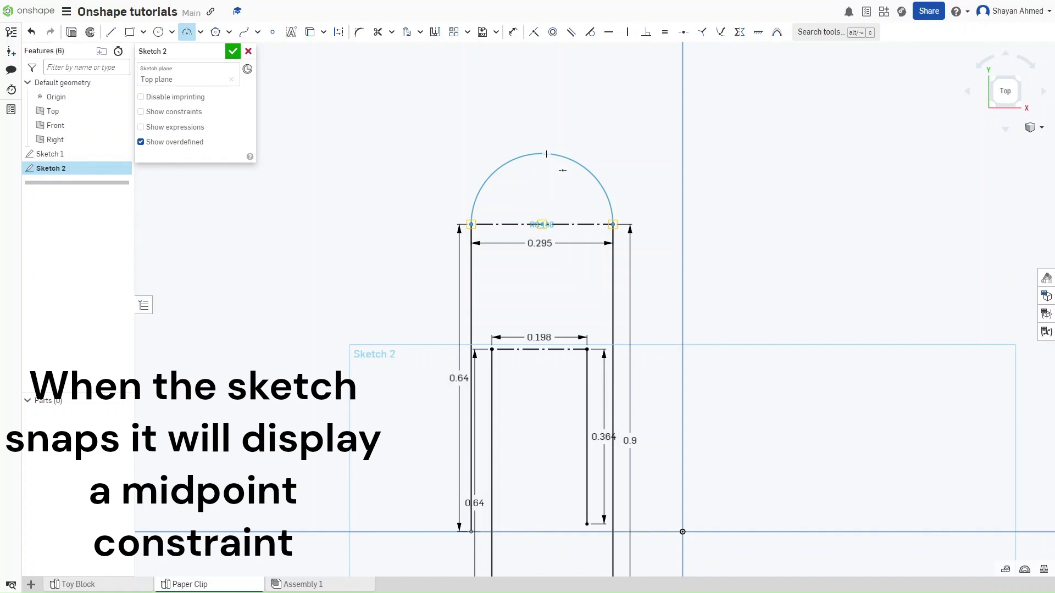
{"action": "left_click", "coordinate": [546, 154]}
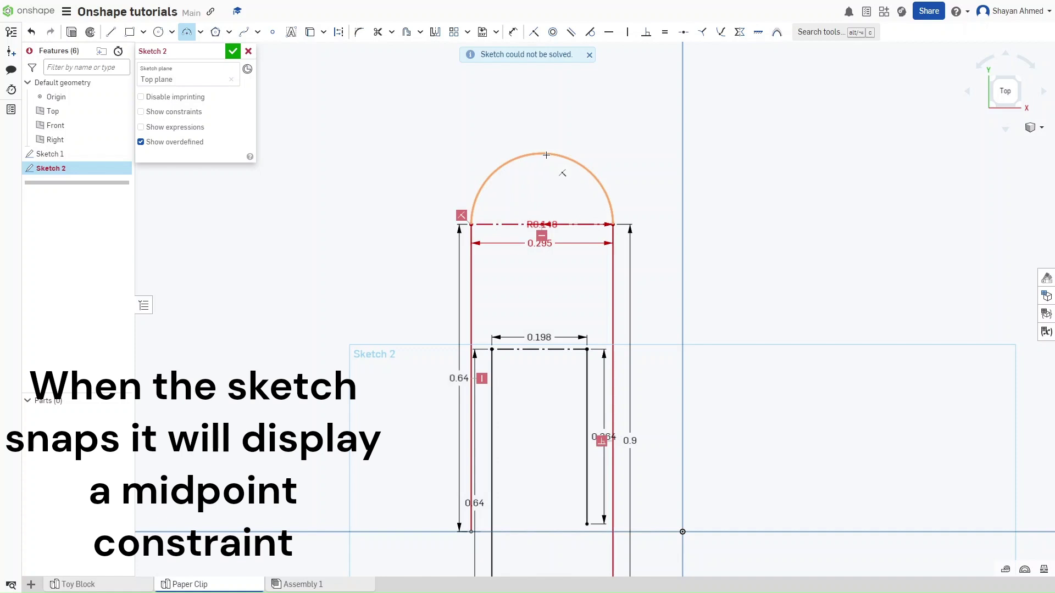
{"action": "key", "text": "Escape"}
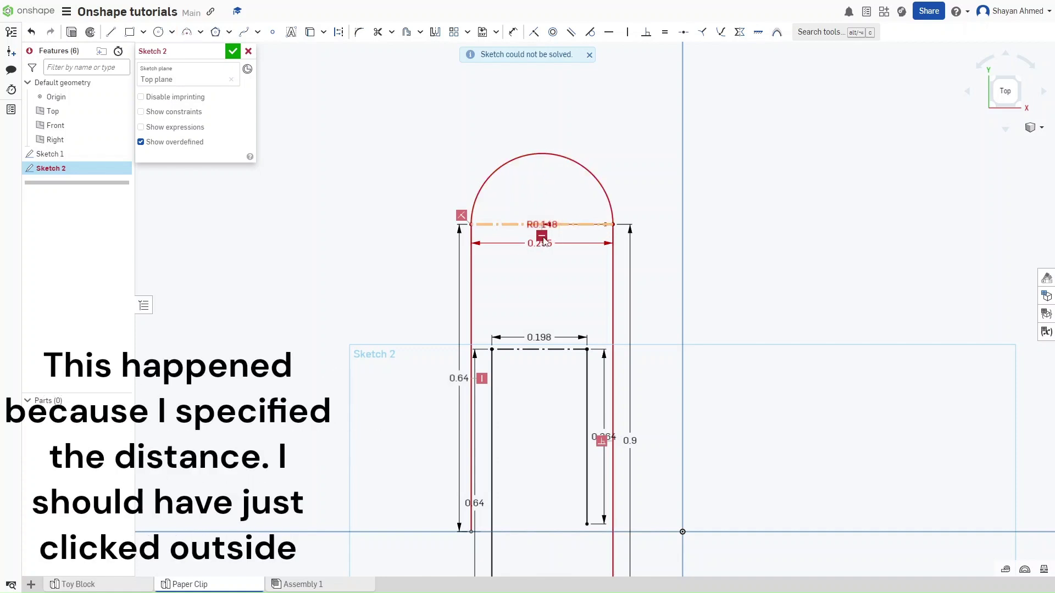
Step: Delete the conflicting midpoint and coincident constraints so the sketch solves
{"action": "left_click", "coordinate": [542, 237]}
{"action": "key", "text": "Delete"}
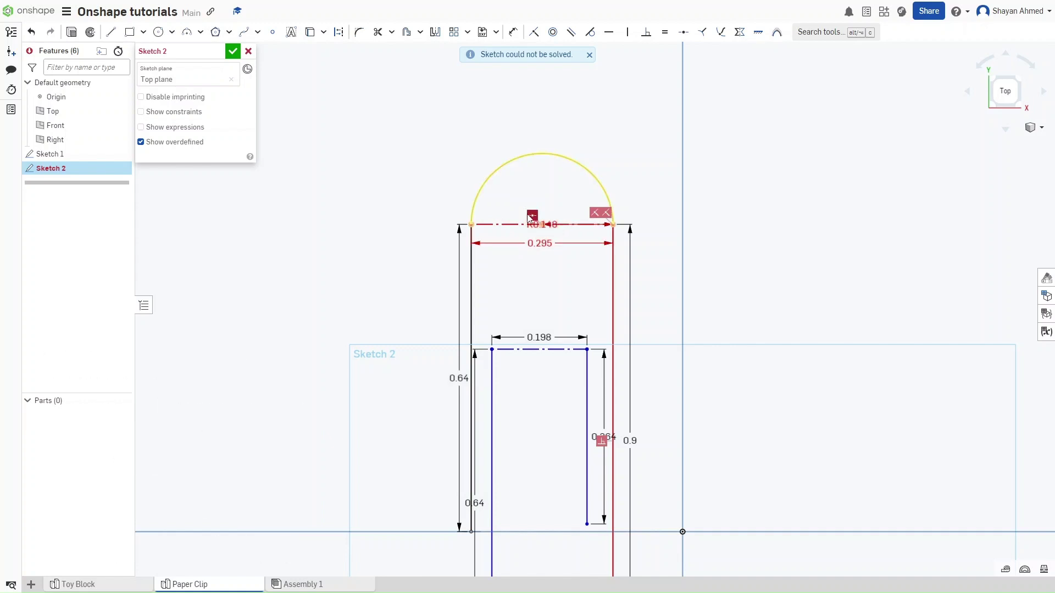
{"action": "left_click", "coordinate": [531, 216]}
{"action": "key", "text": "Delete"}
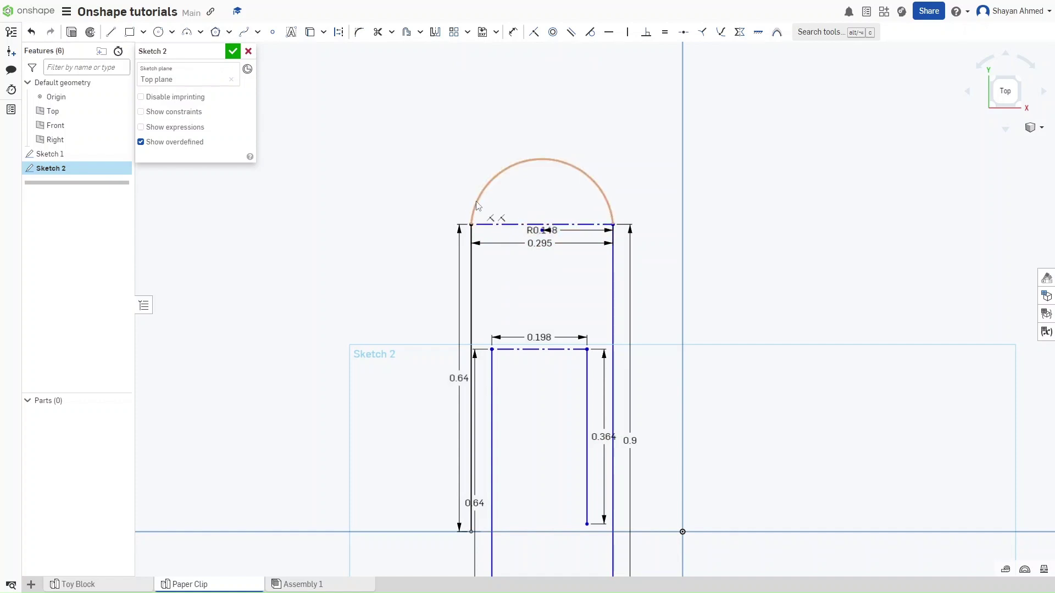
Step: Add a semicircle under the 0.252 bottom line and an R0.099 arc over the 0.198 line
{"action": "left_click", "coordinate": [613, 224]}
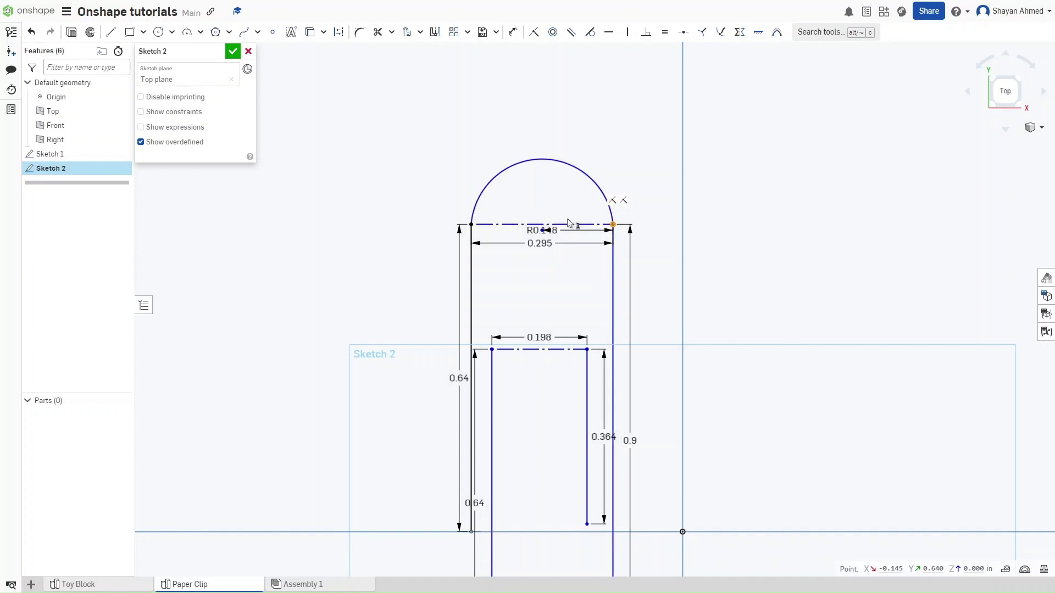
{"action": "scroll", "coordinate": [689, 275], "scroll_direction": "down", "scroll_amount": 5}
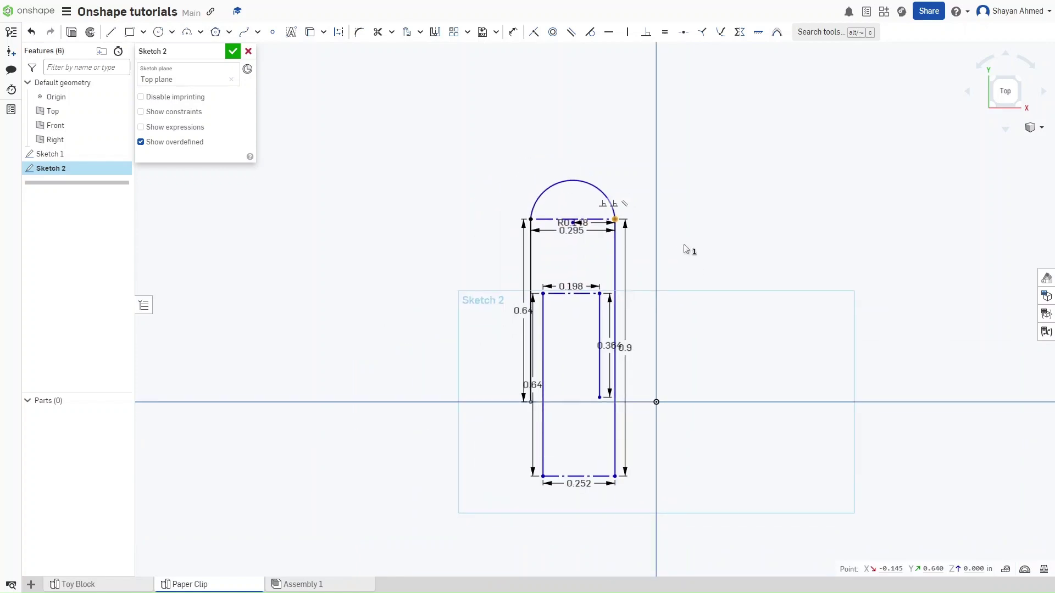
{"action": "scroll", "coordinate": [645, 315], "scroll_direction": "up", "scroll_amount": 5}
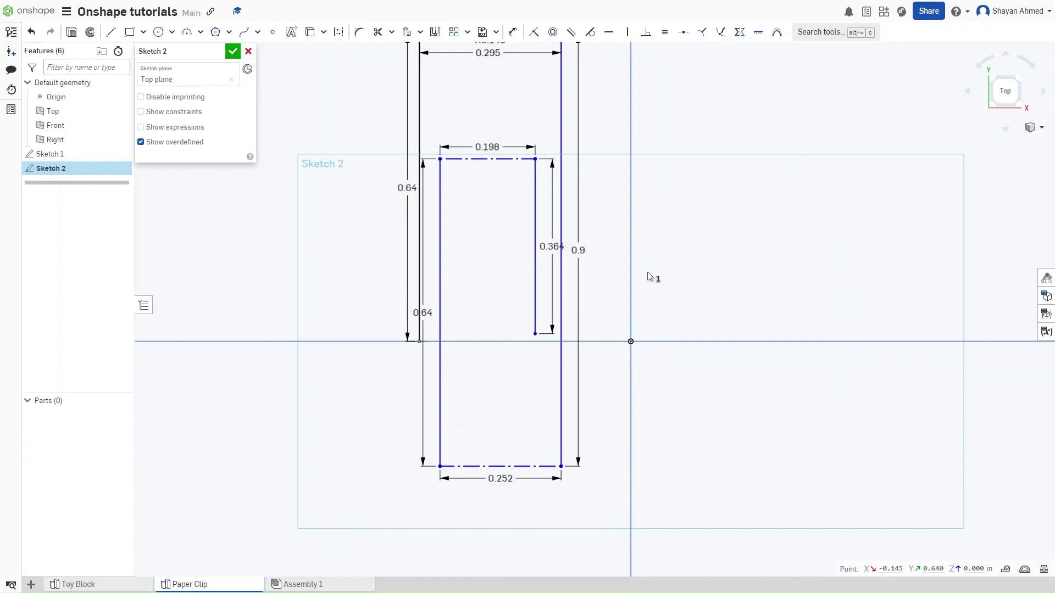
{"action": "key", "text": "a"}
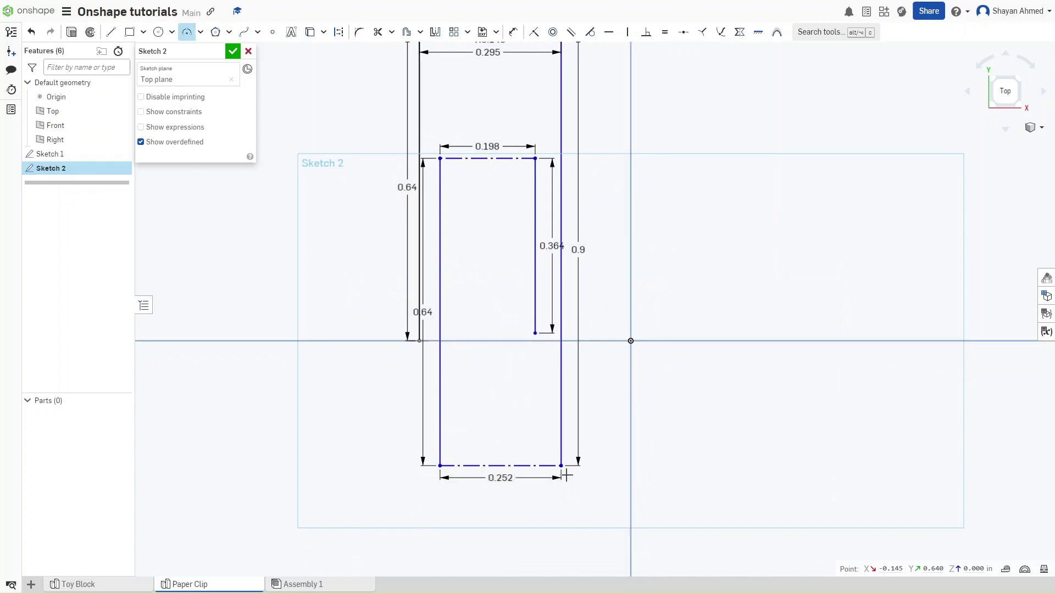
{"action": "left_click", "coordinate": [440, 466]}
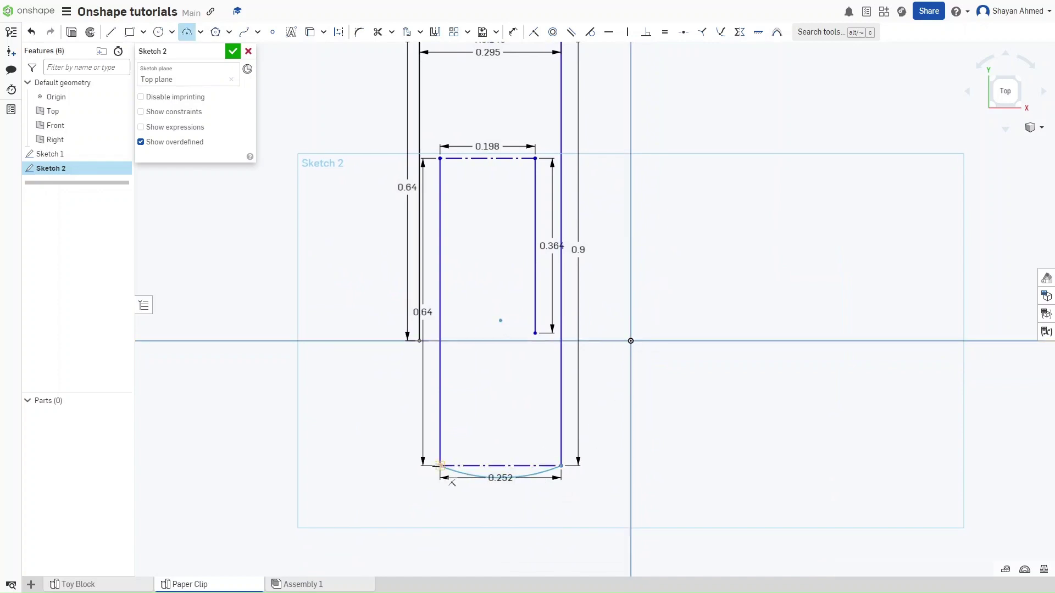
{"action": "left_click", "coordinate": [501, 526]}
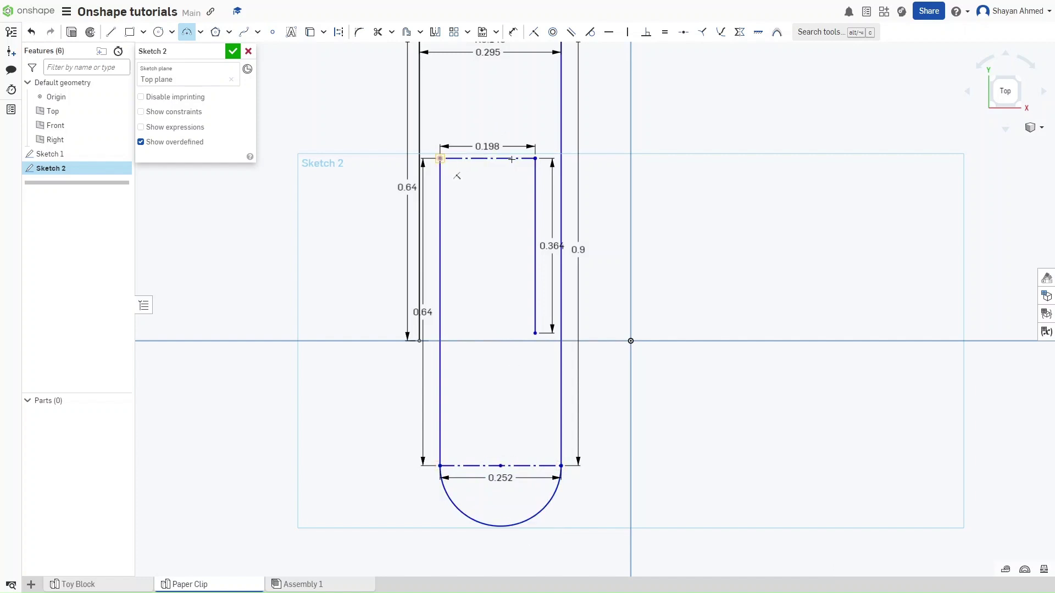
{"action": "left_click", "coordinate": [440, 158]}
{"action": "left_click", "coordinate": [535, 158]}
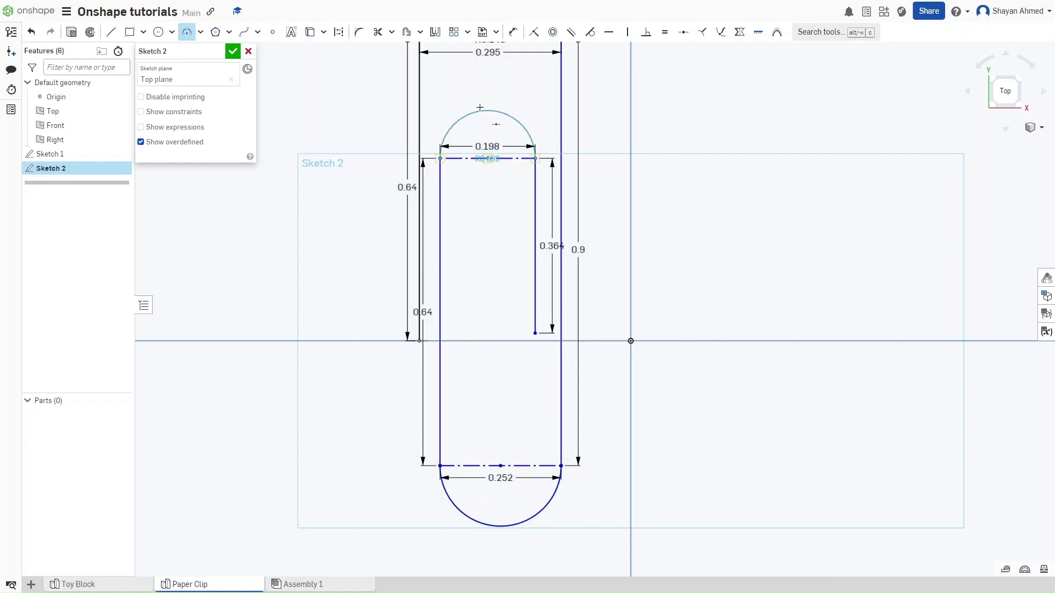
{"action": "left_click", "coordinate": [480, 111]}
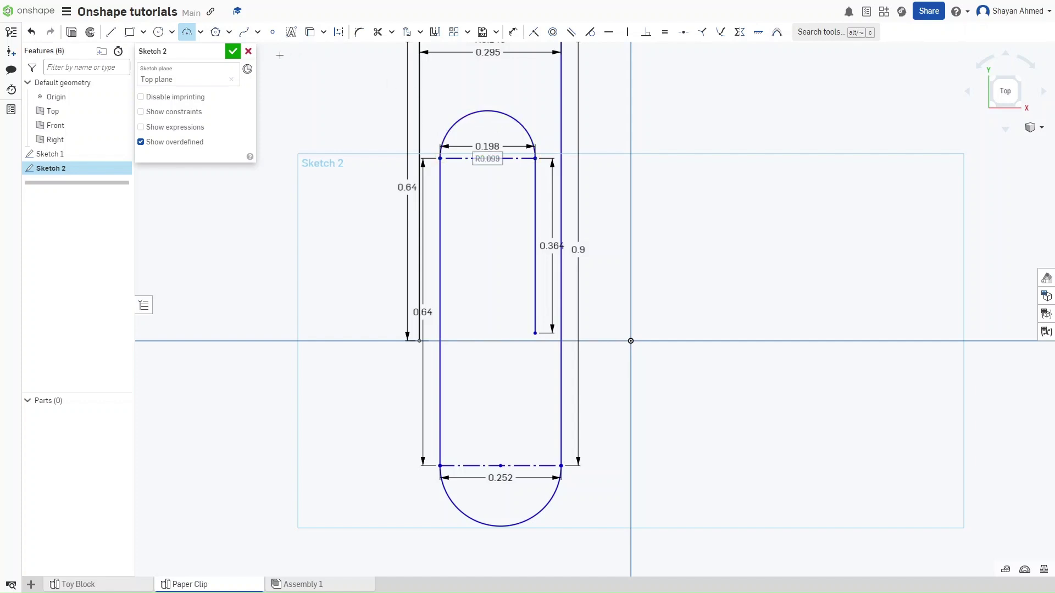
Step: Close Sketch 2, switch to isometric view, and hide the default planes
{"action": "left_click", "coordinate": [232, 51]}
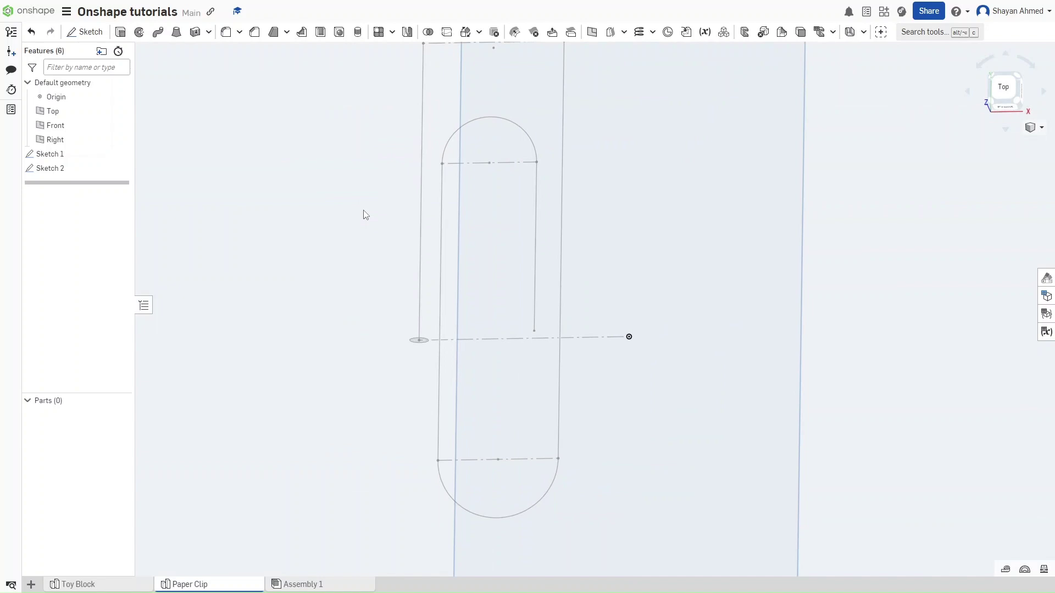
{"action": "key", "text": "shift+7"}
{"action": "scroll", "coordinate": [590, 279], "scroll_direction": "up", "scroll_amount": 5}
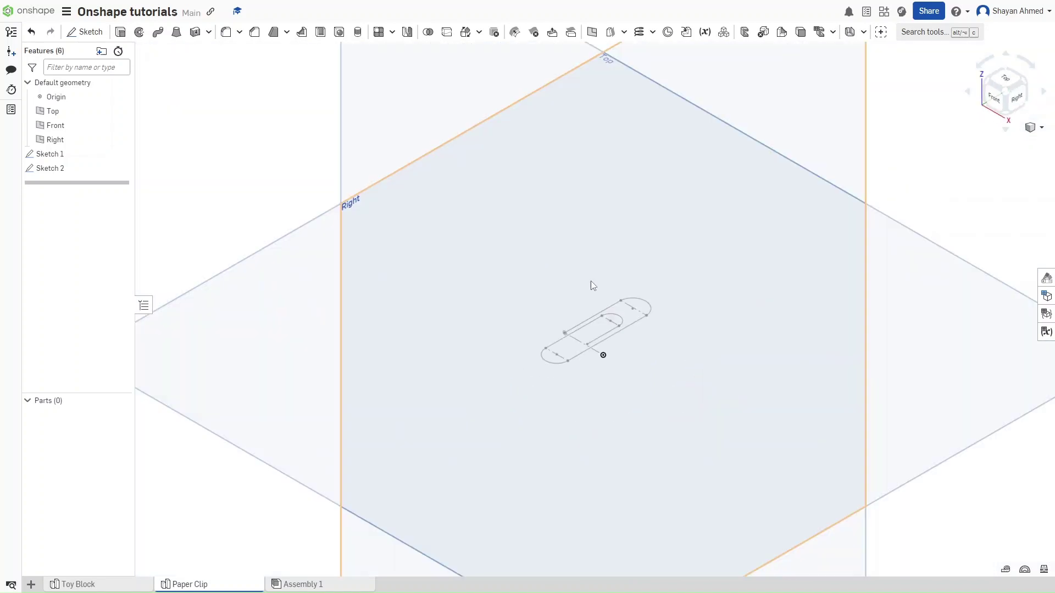
{"action": "middle_click_drag", "start_coordinate": [611, 297], "coordinate": [546, 252]}
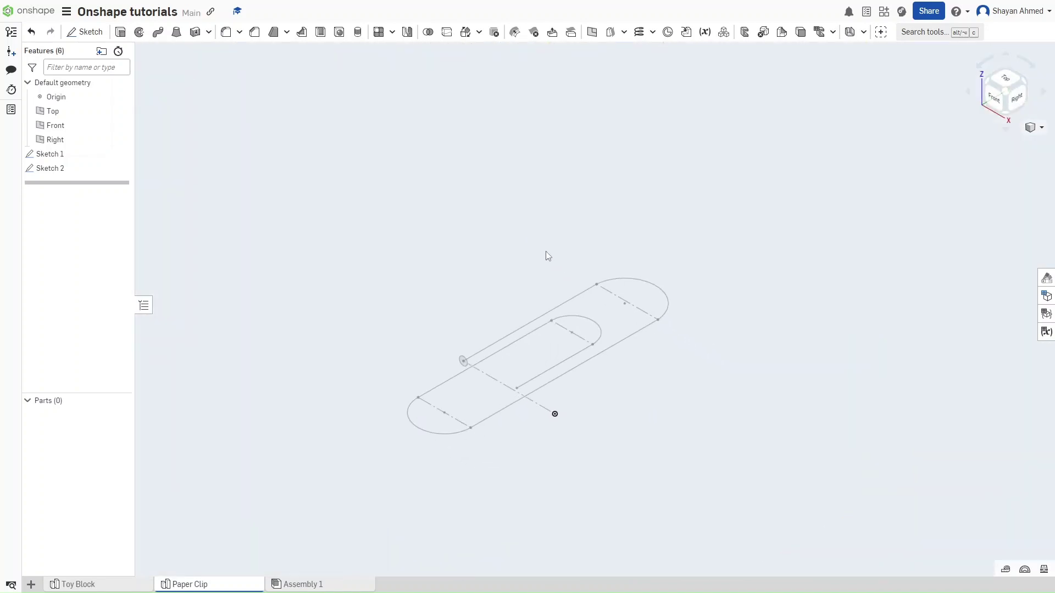
{"action": "key", "text": "p"}
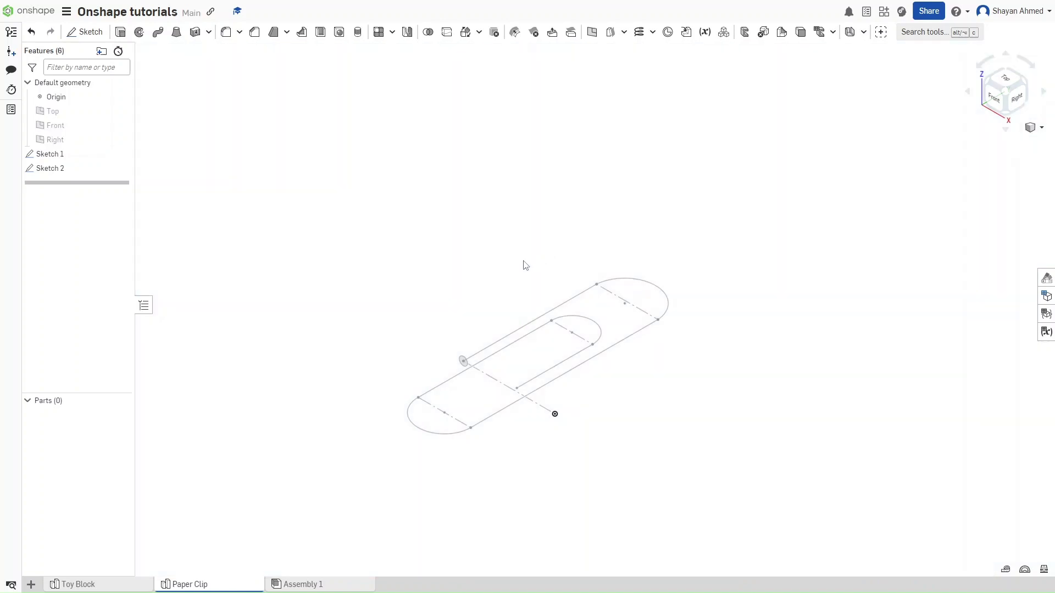
{"action": "middle_click_drag", "start_coordinate": [483, 279], "coordinate": [482, 270]}
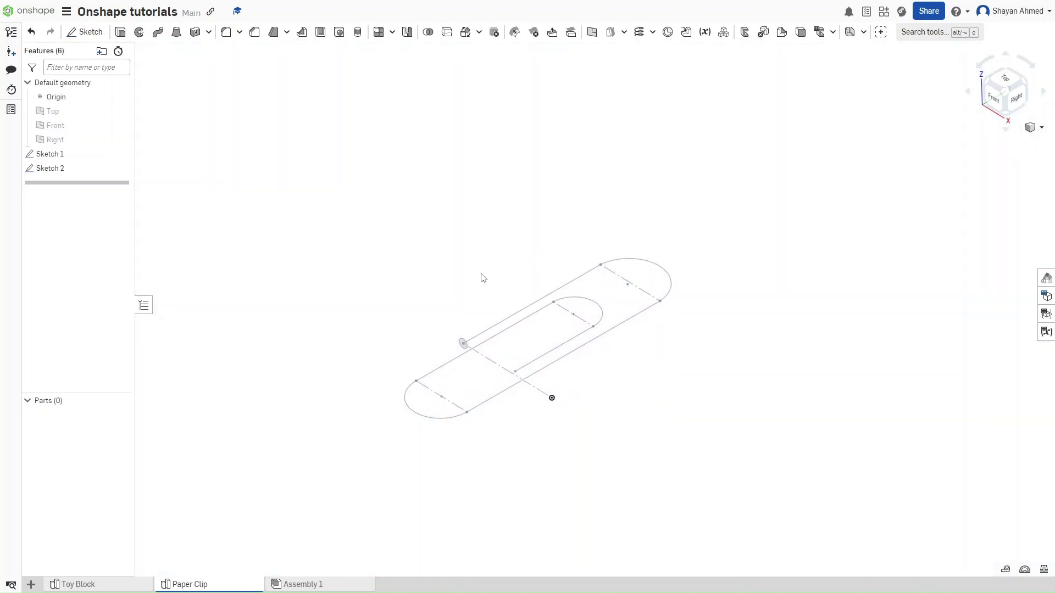
{"action": "scroll", "coordinate": [483, 278], "scroll_direction": "up", "scroll_amount": 1}
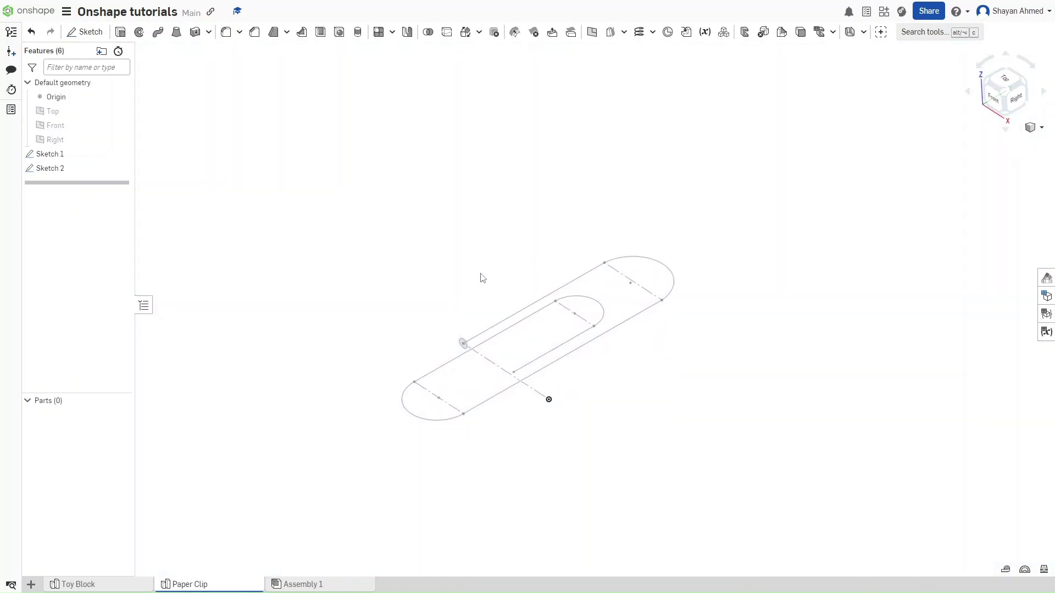
Step: Sweep the Sketch 1 circle along the Sketch 2 paper-clip path, creating Part 1
{"action": "left_click", "coordinate": [157, 32]}
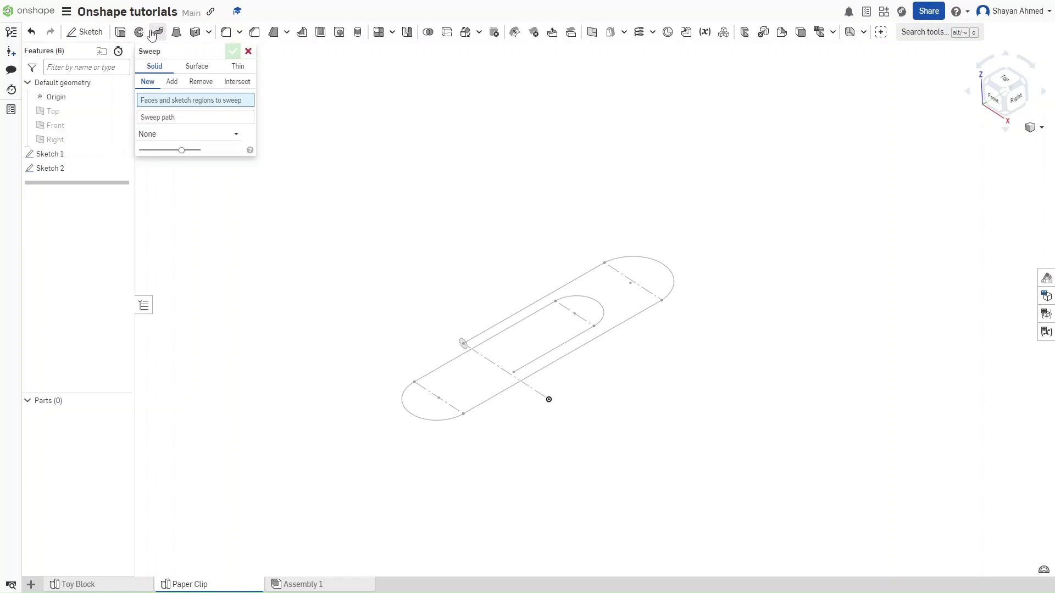
{"action": "scroll", "coordinate": [426, 326], "scroll_direction": "up", "scroll_amount": 5}
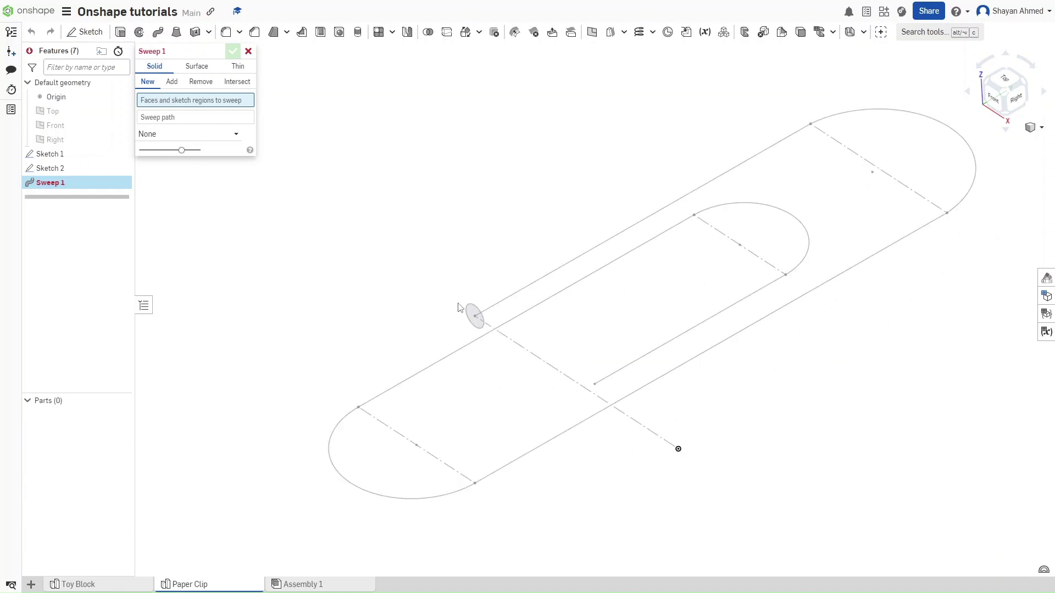
{"action": "left_click", "coordinate": [476, 316]}
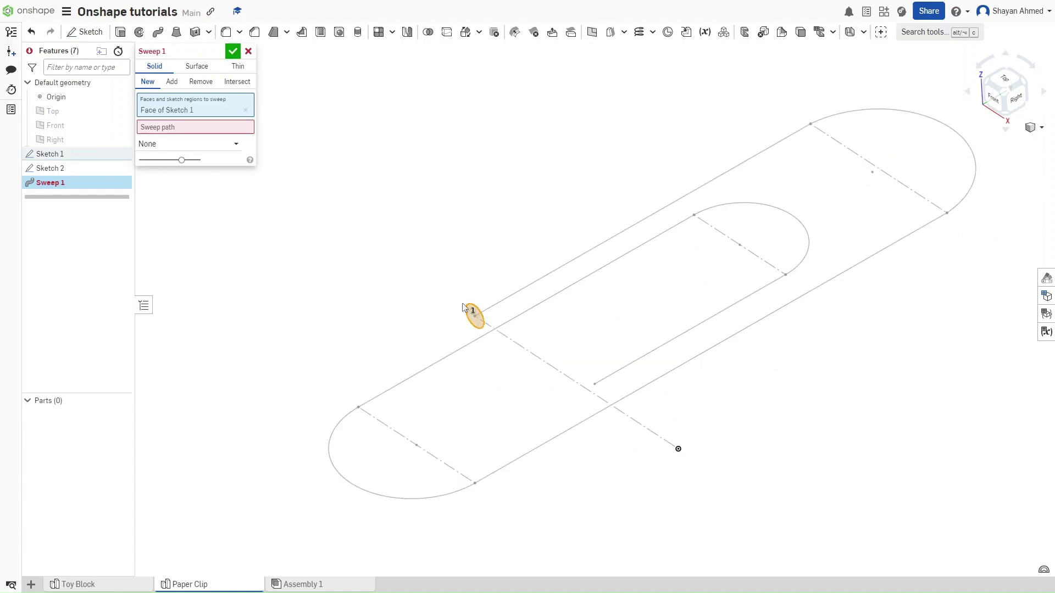
{"action": "left_click", "coordinate": [195, 128]}
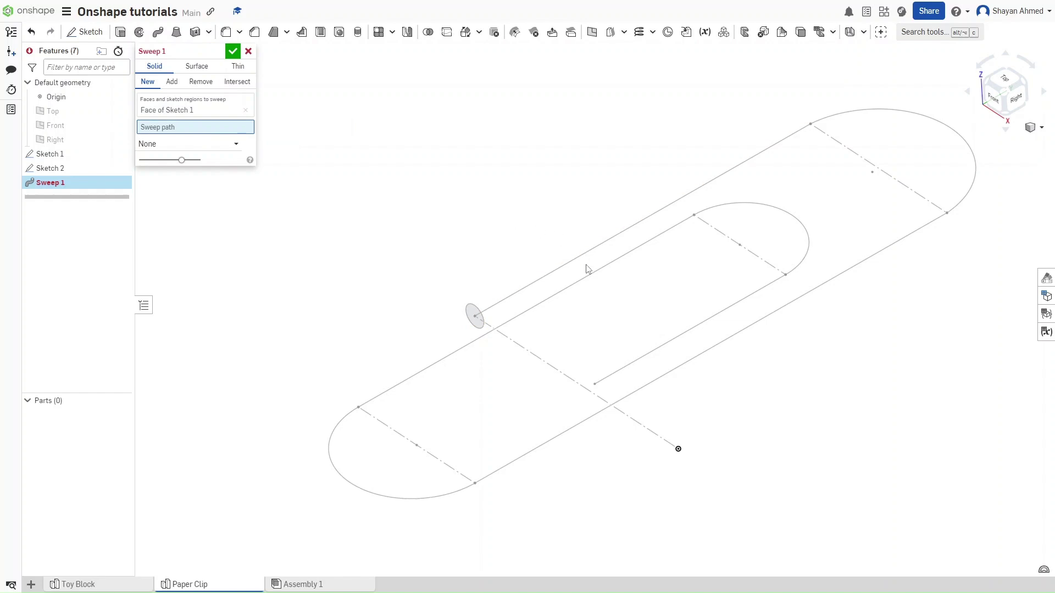
{"action": "left_click", "coordinate": [87, 169]}
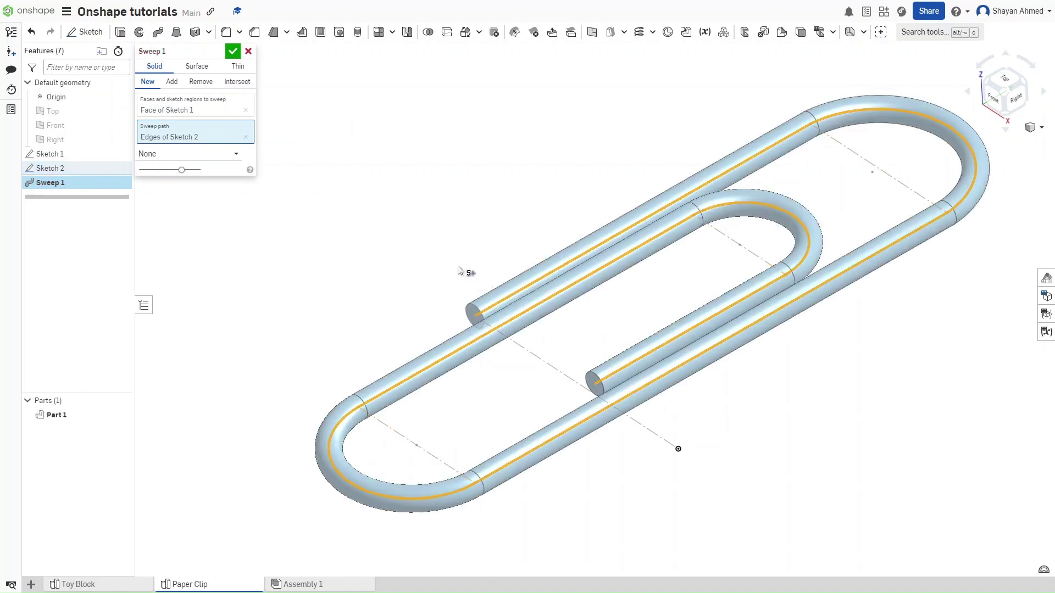
{"action": "mouse_move", "coordinate": [459, 266]}
{"action": "right_mouse_down"}
{"action": "mouse_move", "coordinate": [452, 278]}
{"action": "mouse_move", "coordinate": [466, 276]}
{"action": "right_mouse_up"}
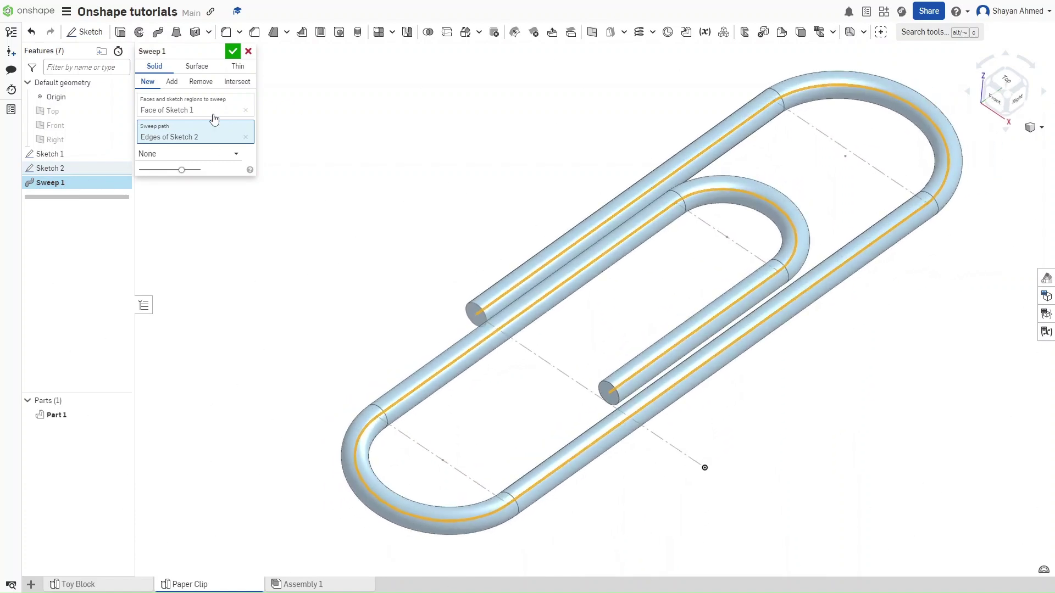
{"action": "left_click", "coordinate": [232, 51]}
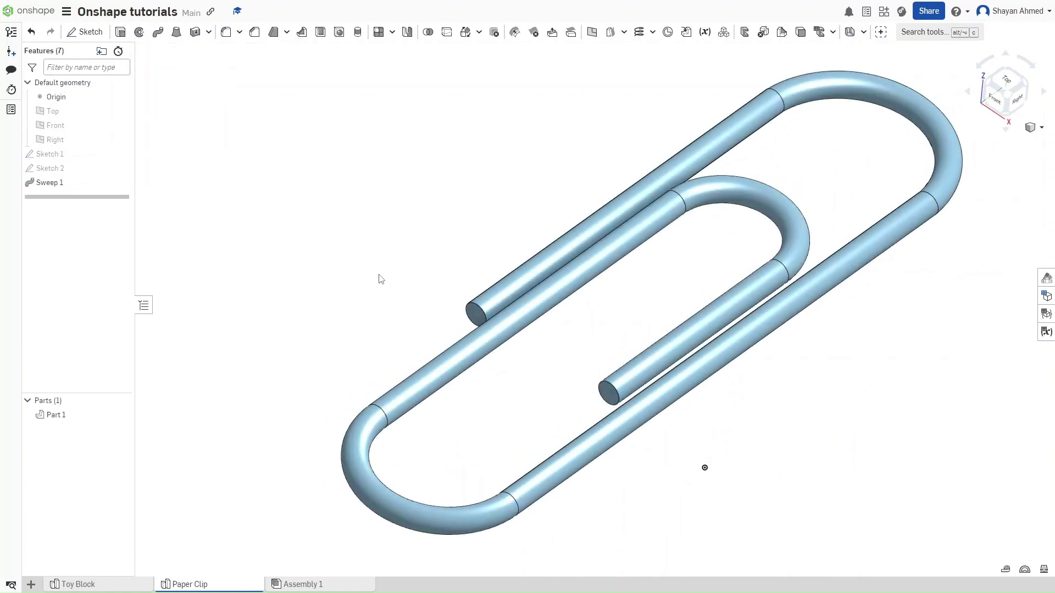
{"action": "scroll", "coordinate": [379, 278], "scroll_direction": "down", "scroll_amount": 5}
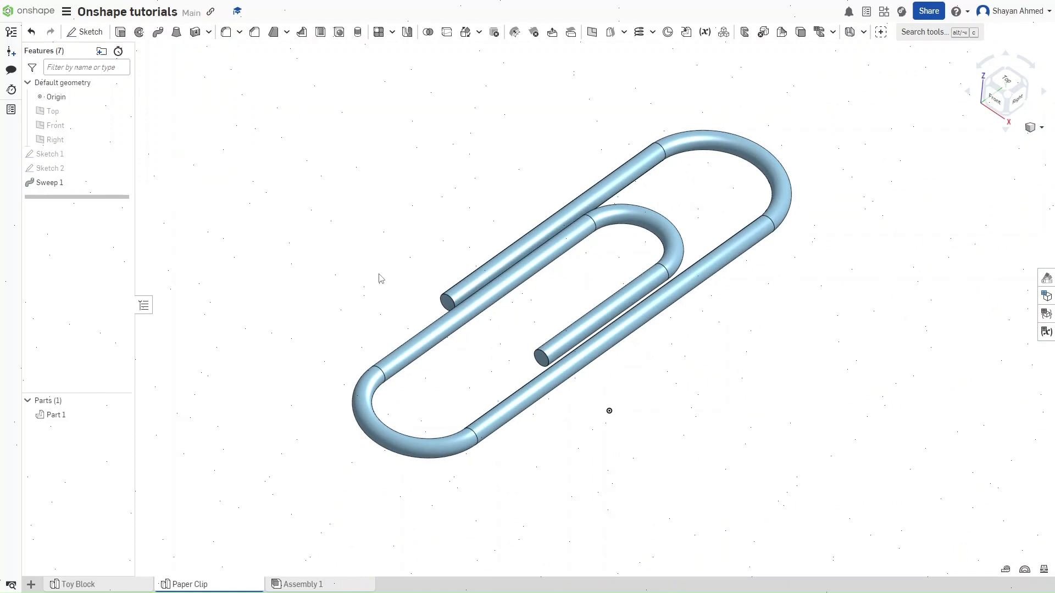
{"action": "middle_click_drag", "start_coordinate": [379, 279], "coordinate": [368, 285]}
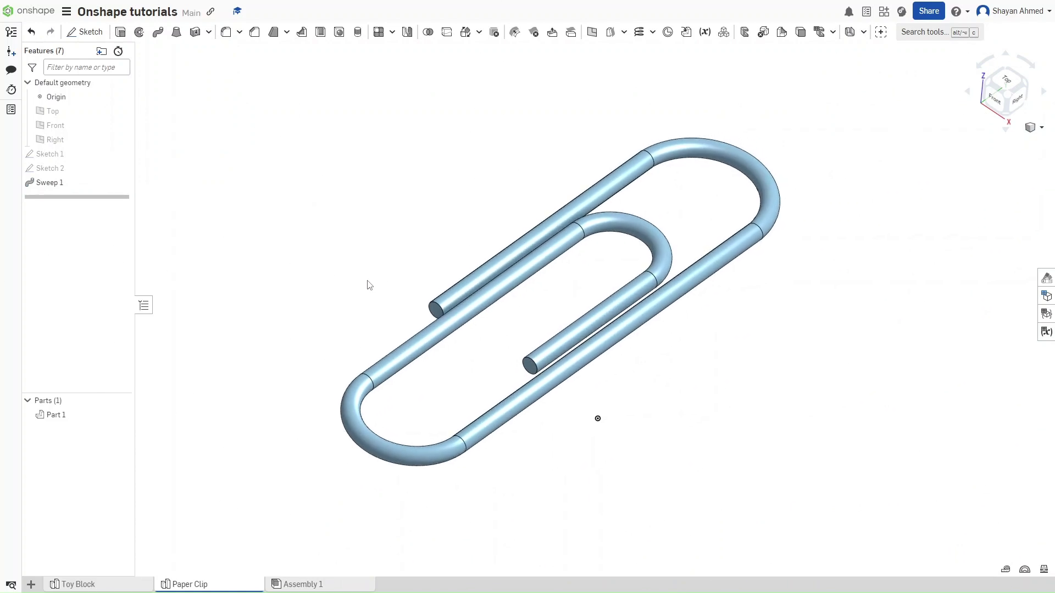
{"action": "right_click_drag", "start_coordinate": [368, 285], "coordinate": [374, 292]}
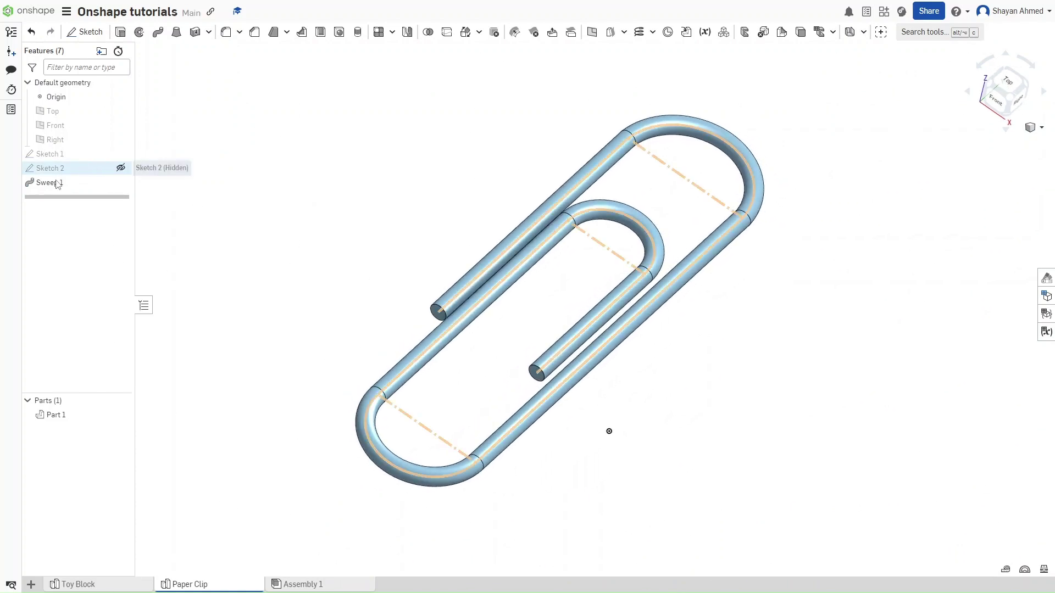